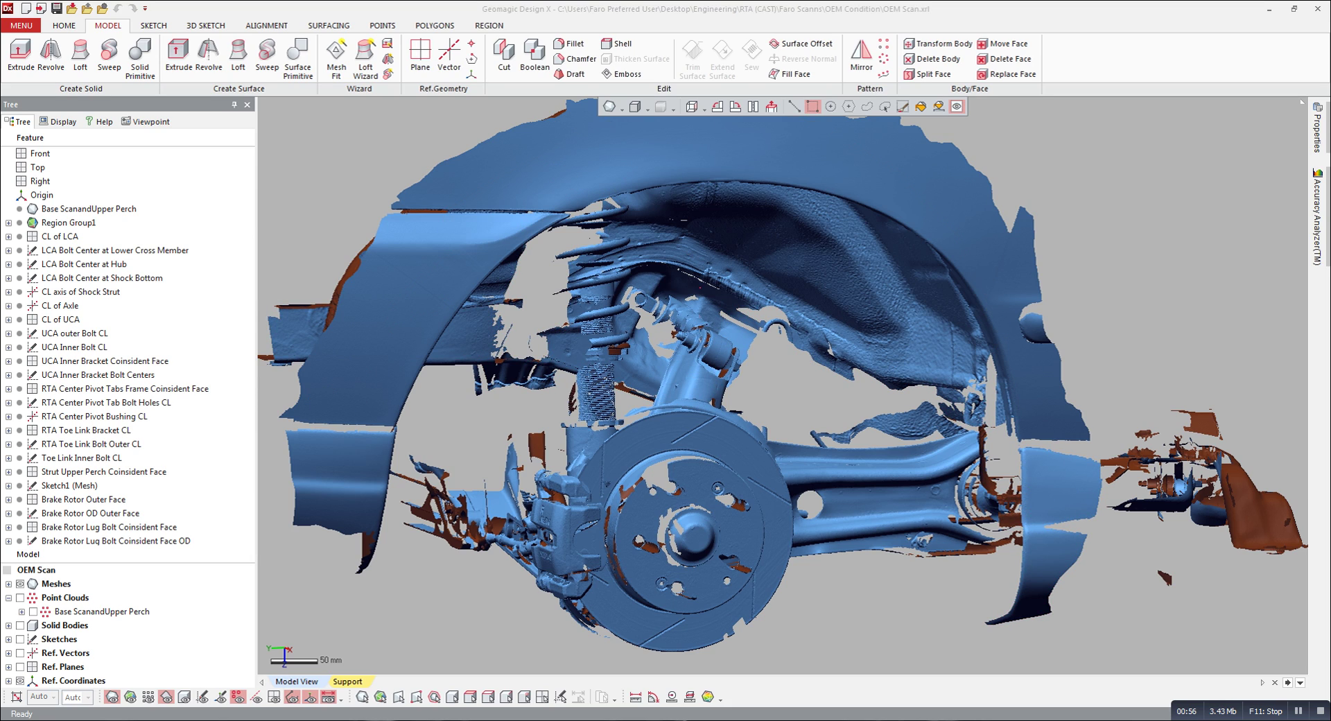
# - Examine the OEM suspension scan around the wheel well, upper strut perch, control arms and brake rotor
pyautogui.moveTo(700, 287); pyautogui.dragTo(721, 296, button='right')
pyautogui.scroll(-3, 768, 409)
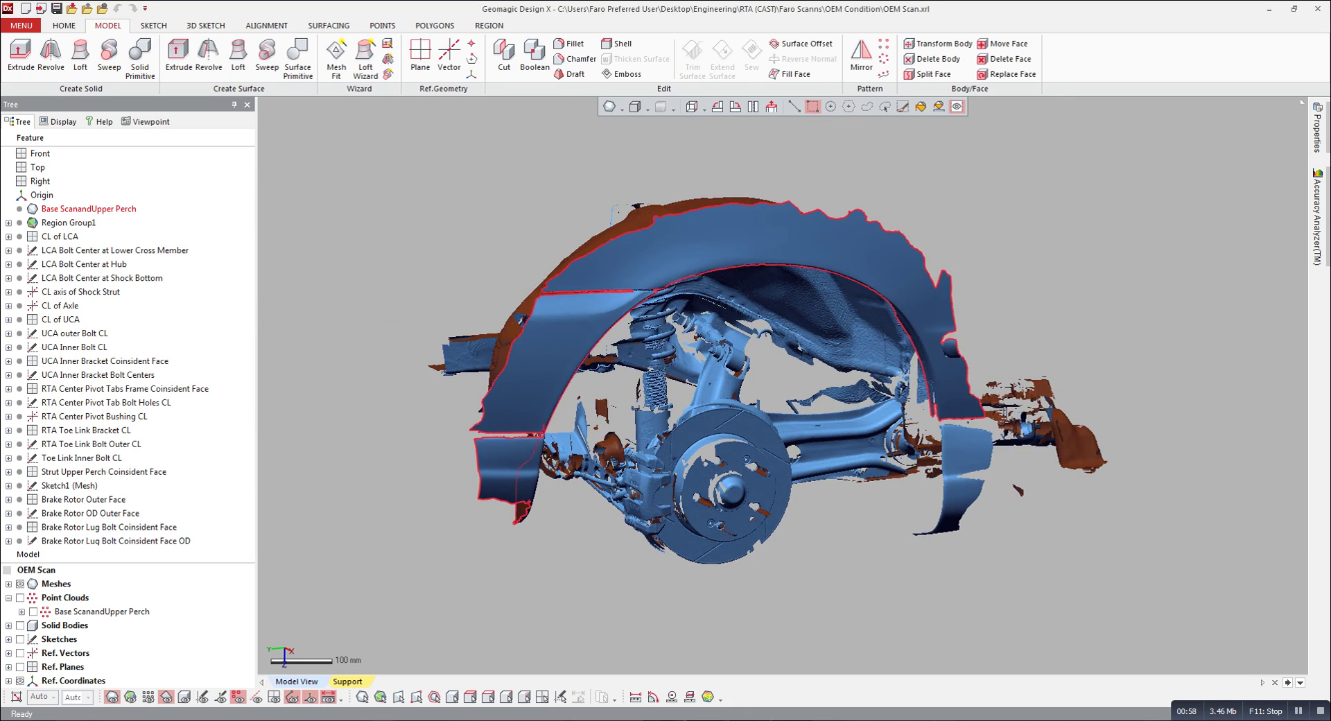
pyautogui.moveTo(569, 194); pyautogui.dragTo(627, 264, button='right')
pyautogui.scroll(8, 627, 263)
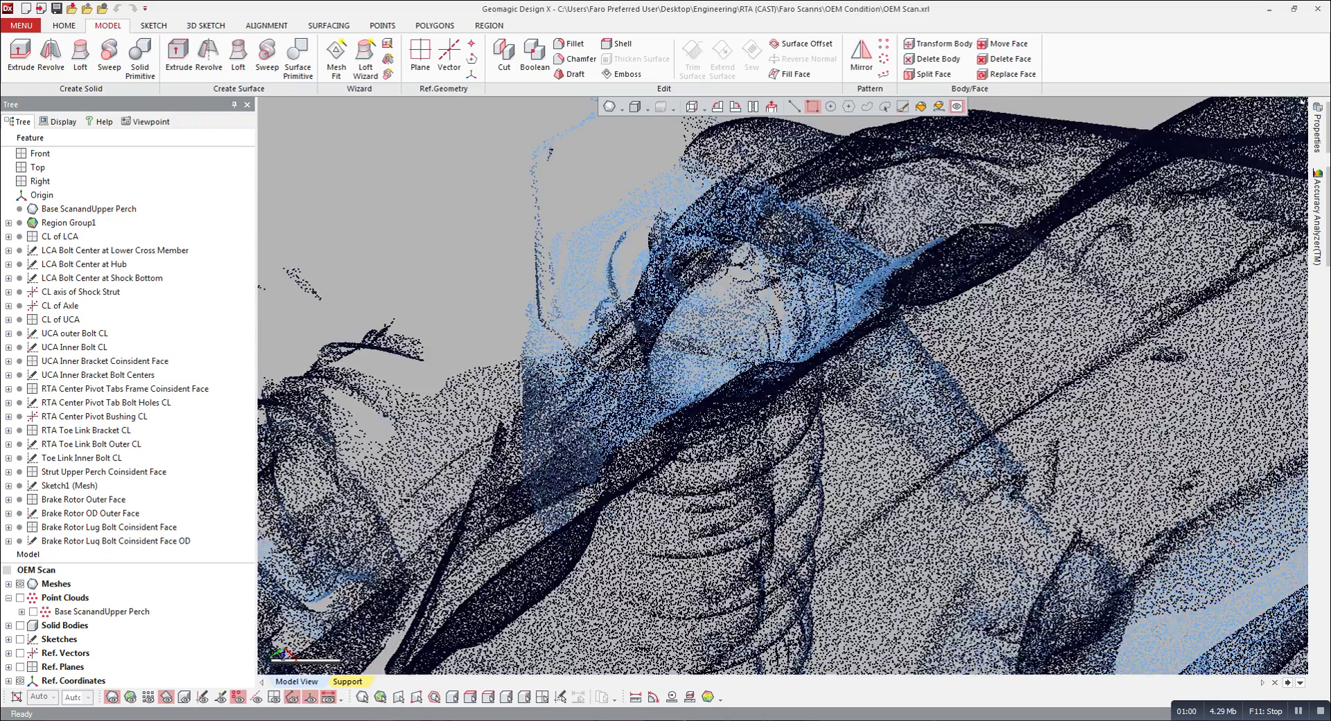
pyautogui.scroll(-6, 767, 354)
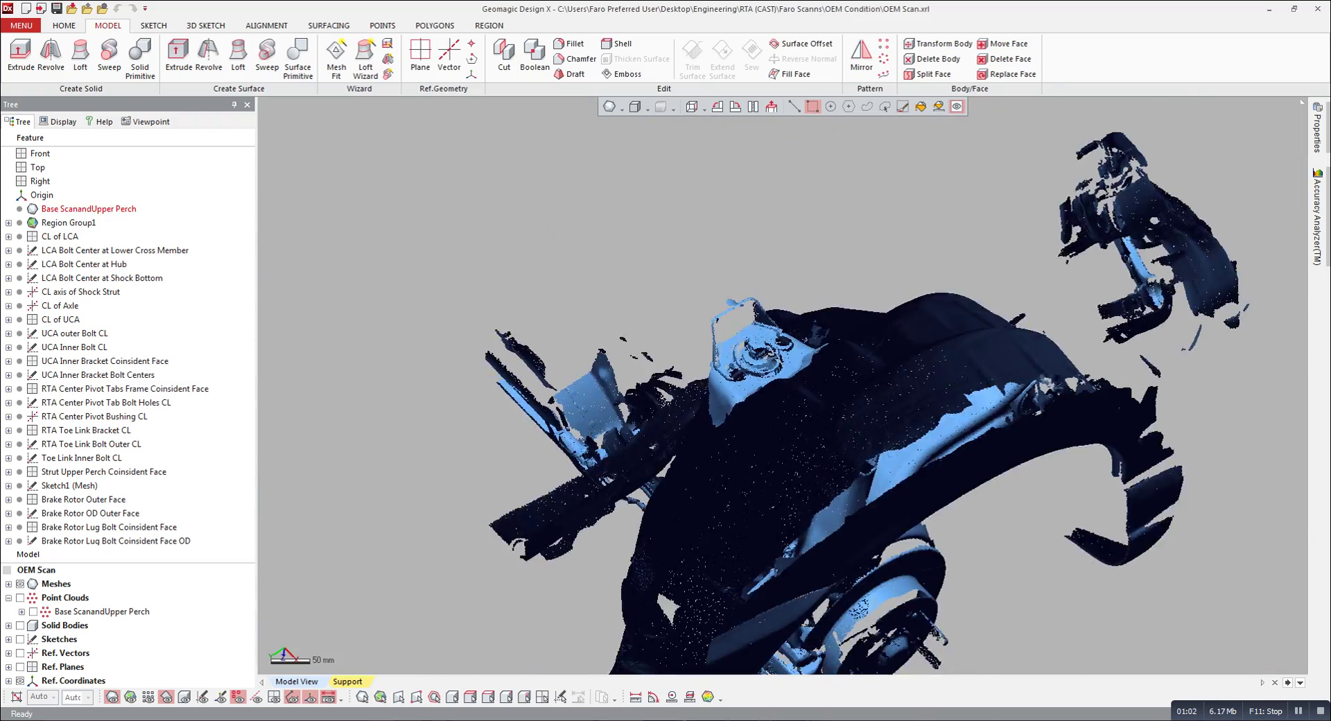
pyautogui.moveTo(767, 354); pyautogui.dragTo(745, 249, button='right')
pyautogui.scroll(2, 745, 416)
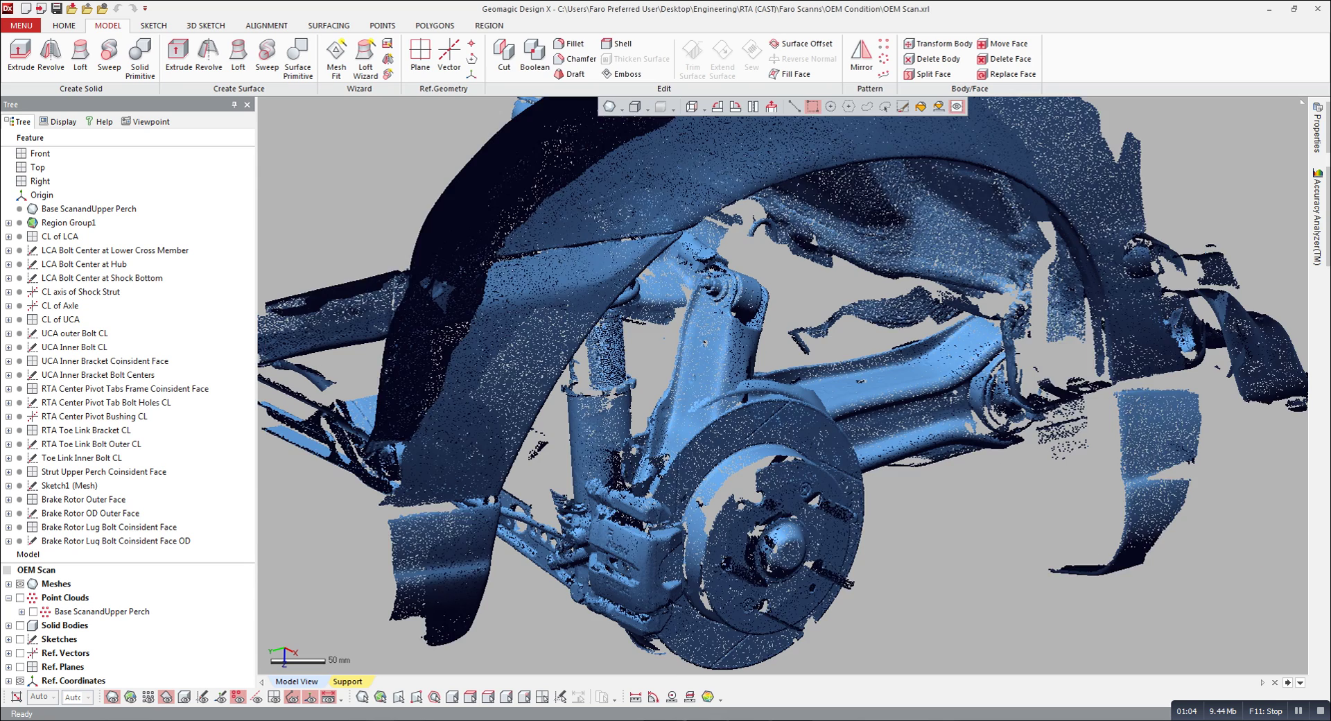
pyautogui.scroll(1, 270, 520)
# - Show the sketches over the scan, toggling the coloured mesh regions on and back off
pyautogui.click(131, 696)
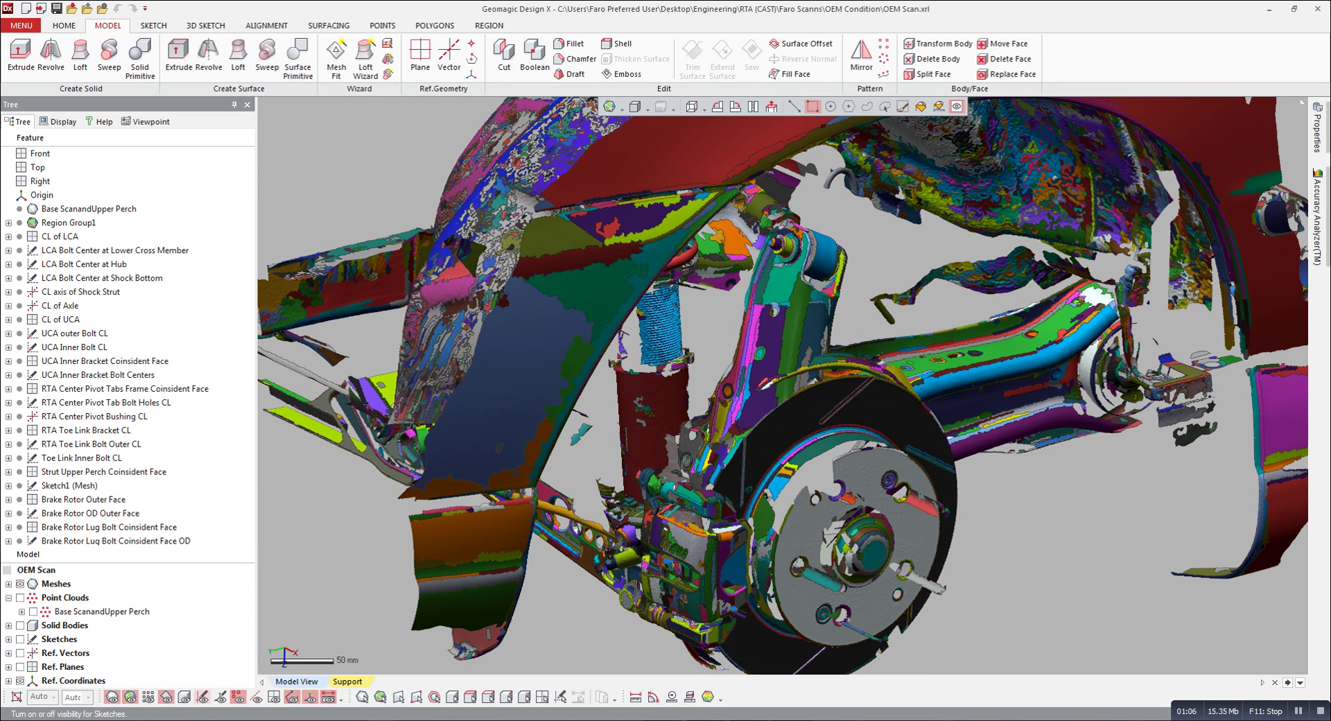
pyautogui.click(202, 697)
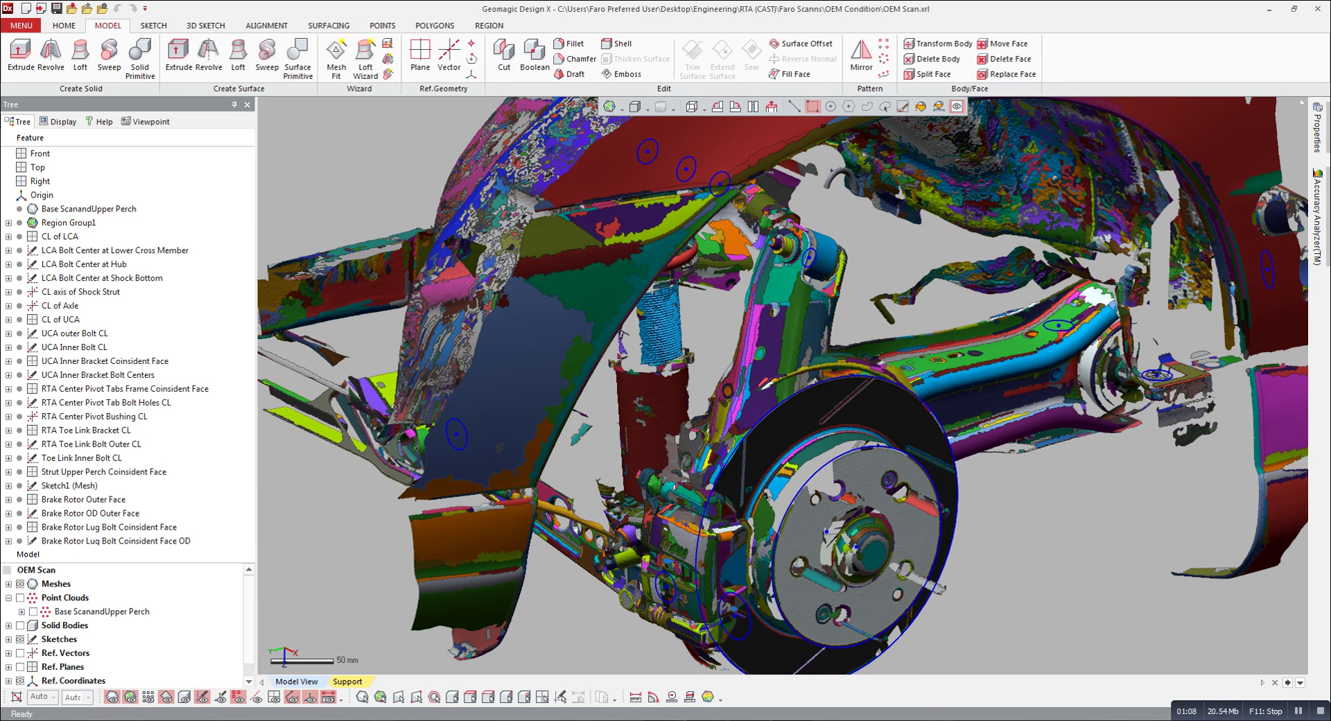
pyautogui.click(131, 696)
# - Examine the sketched bolt-centre circles on the upper control arm, toe link, trailing arm pivot and brake rotor
pyautogui.moveTo(763, 416); pyautogui.dragTo(714, 409, button='right')
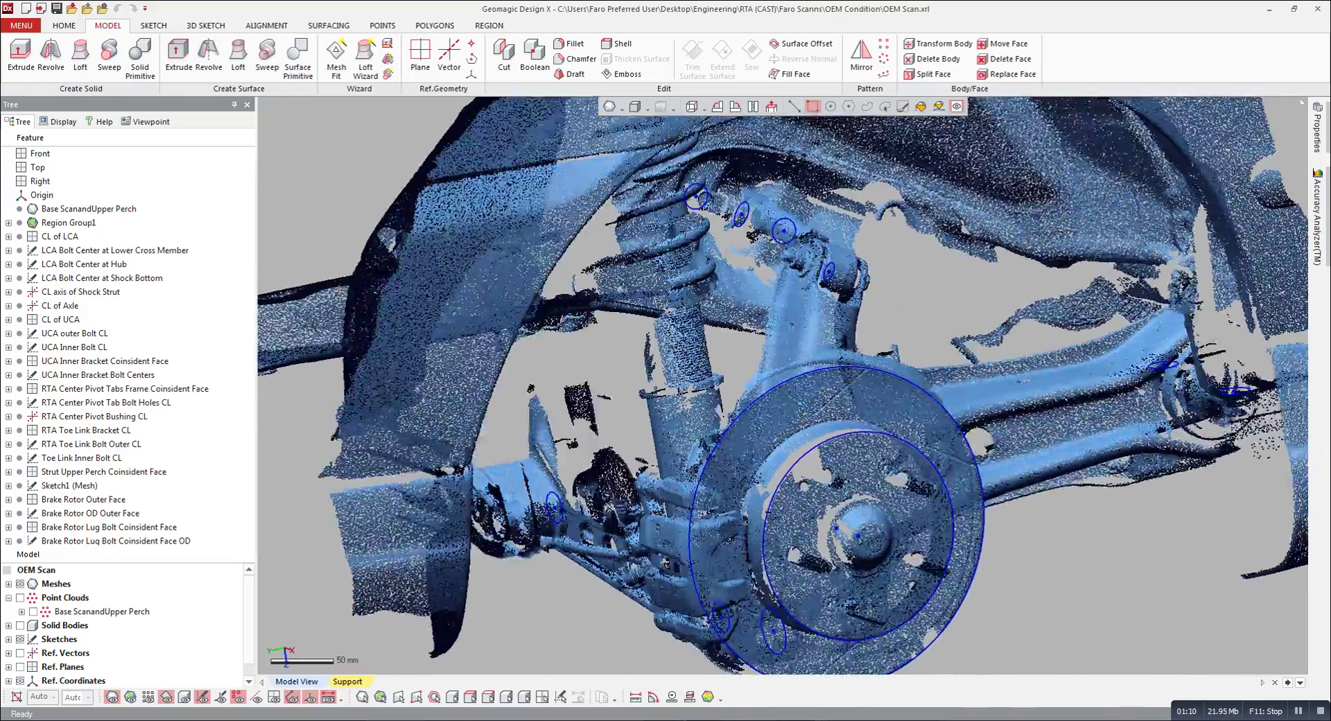
pyautogui.scroll(4, 704, 177)
pyautogui.moveTo(707, 180); pyautogui.dragTo(655, 179, button='right')
pyautogui.scroll(-4, 784, 386)
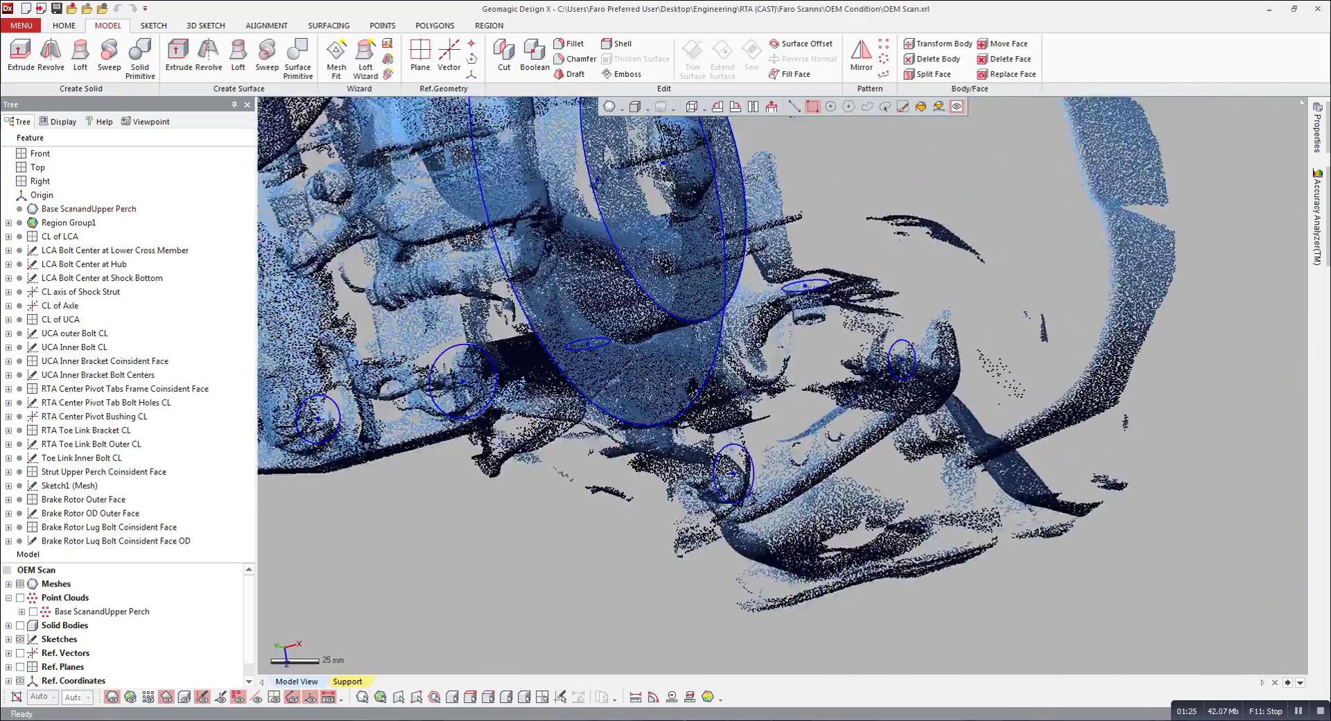
pyautogui.moveTo(782, 386); pyautogui.dragTo(894, 391, button='right')
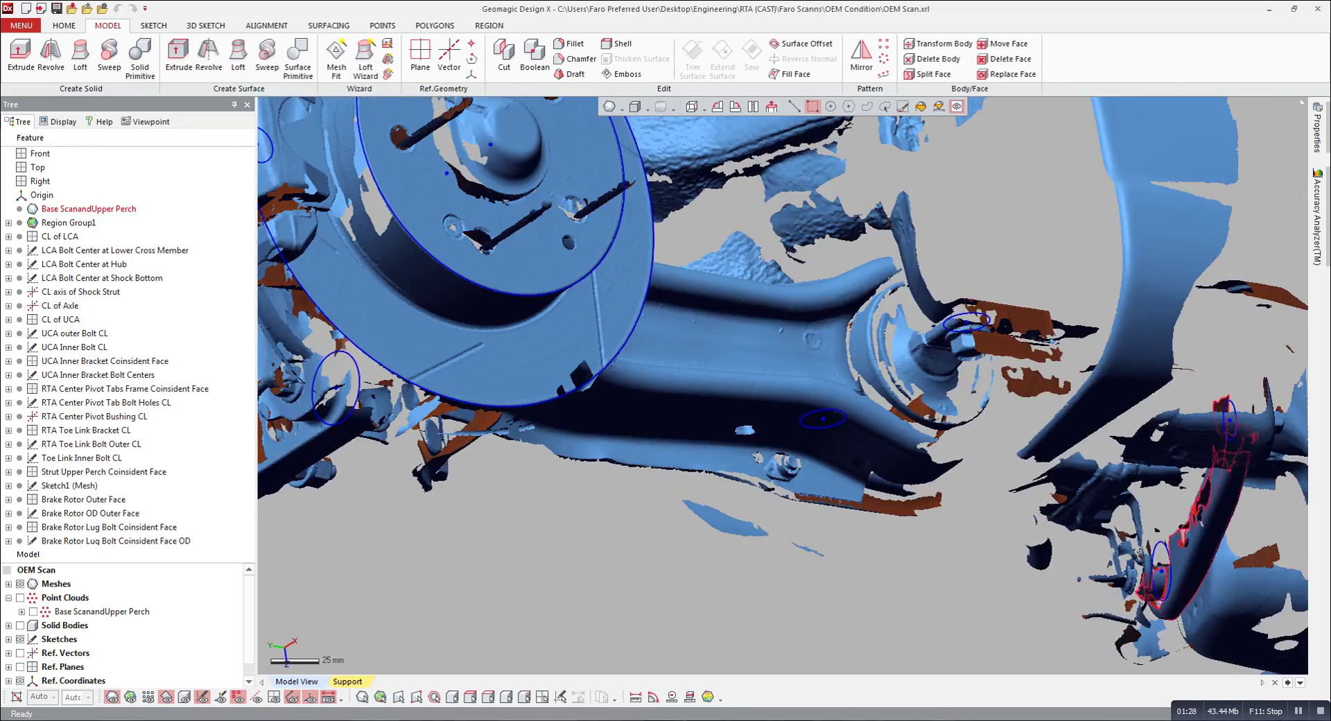
pyautogui.moveTo(894, 391)
pyautogui.mouseDown(button='right')
pyautogui.moveTo(929, 326)
pyautogui.moveTo(985, 291)
pyautogui.mouseUp(button='right')
pyautogui.scroll(-2, 782, 385)
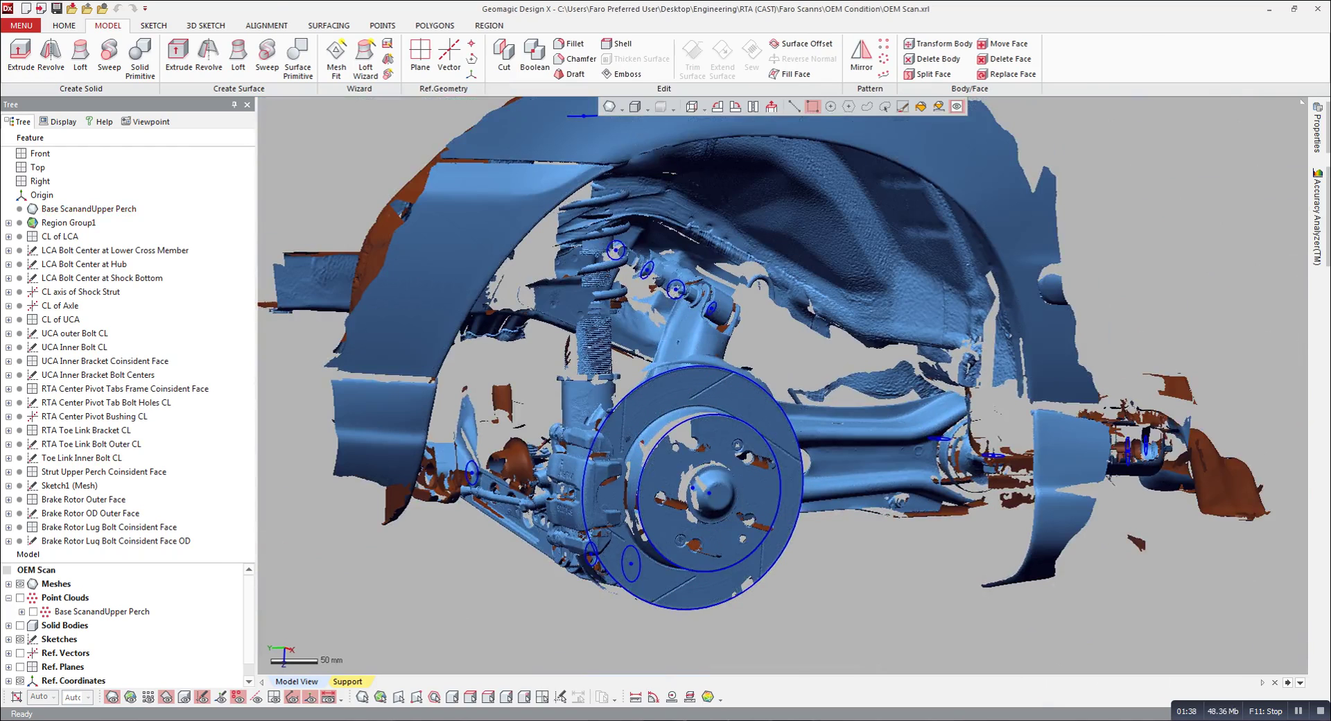
# - Switch to the OEM RTA Geometry Assembly in SolidWorks and raise the OEM LCA slightly
pyautogui.hotkey('alt', 'Tab')
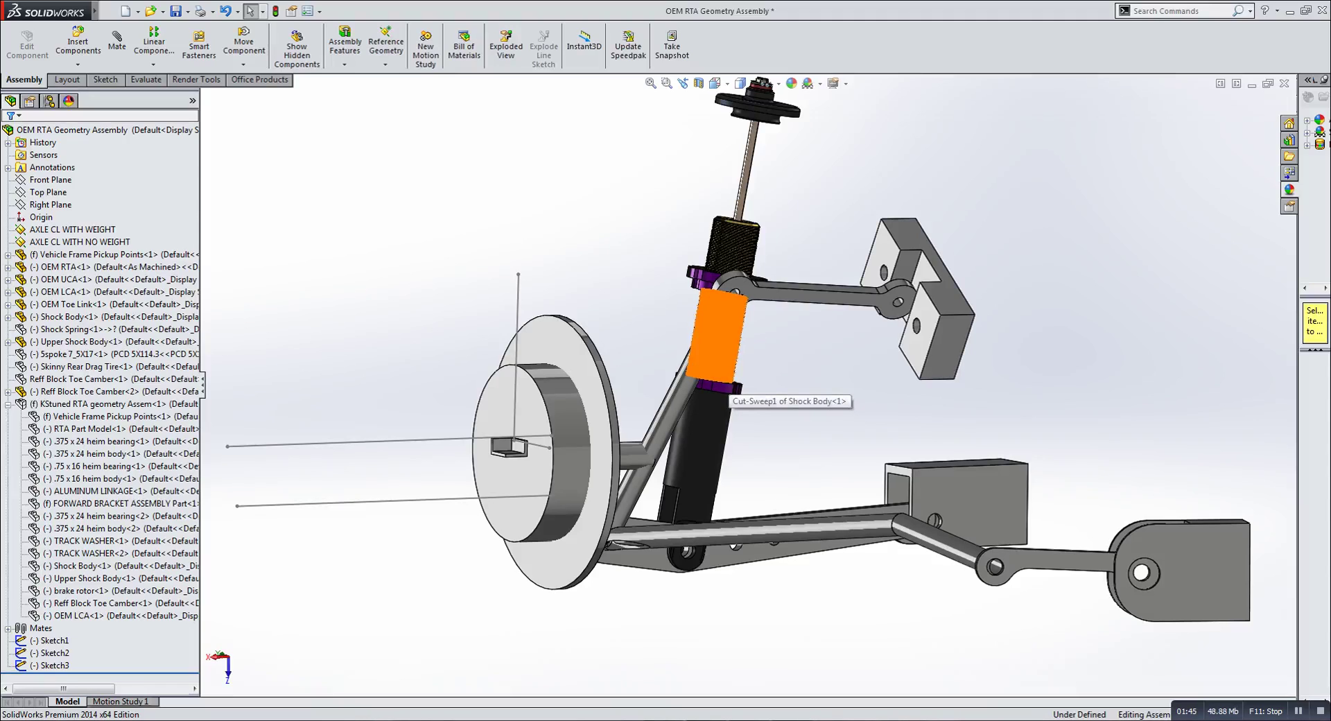
pyautogui.moveTo(700, 388); pyautogui.dragTo(671, 425, button='middle')
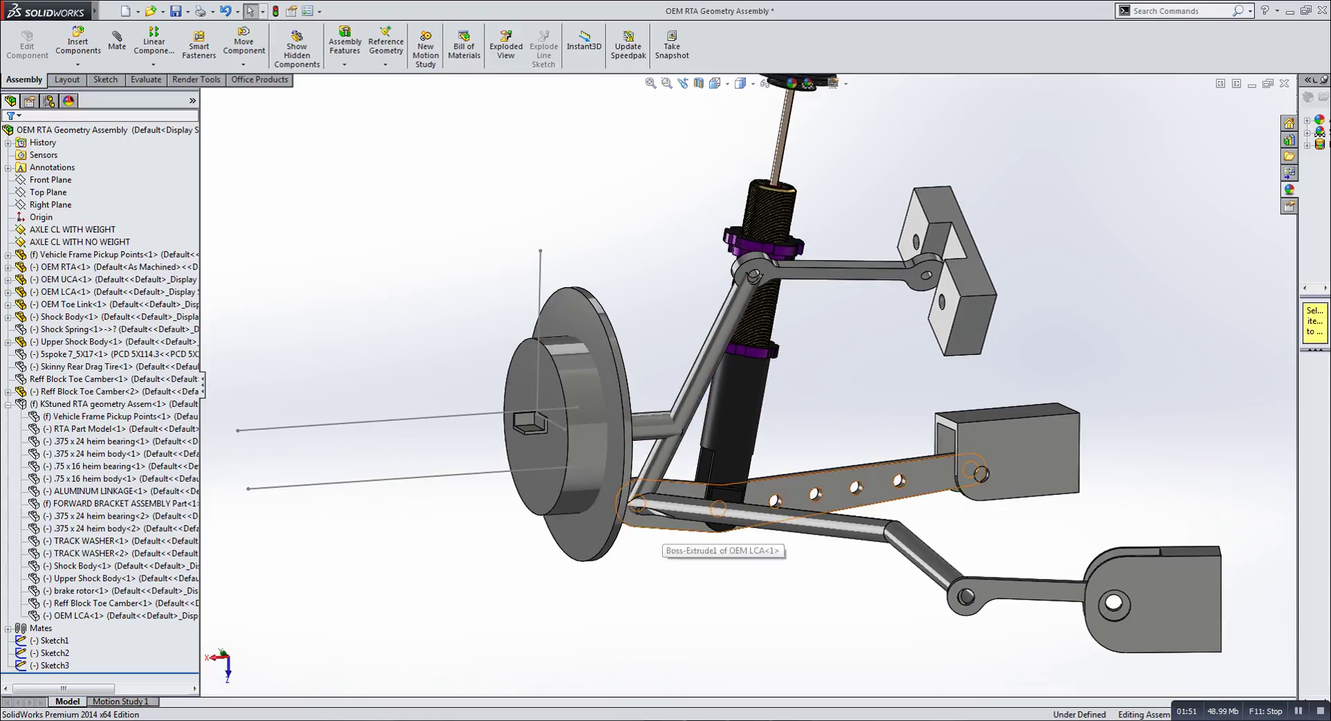
pyautogui.moveTo(661, 518)
pyautogui.mouseDown()
pyautogui.moveTo(664, 584)
pyautogui.moveTo(658, 473)
pyautogui.mouseUp()
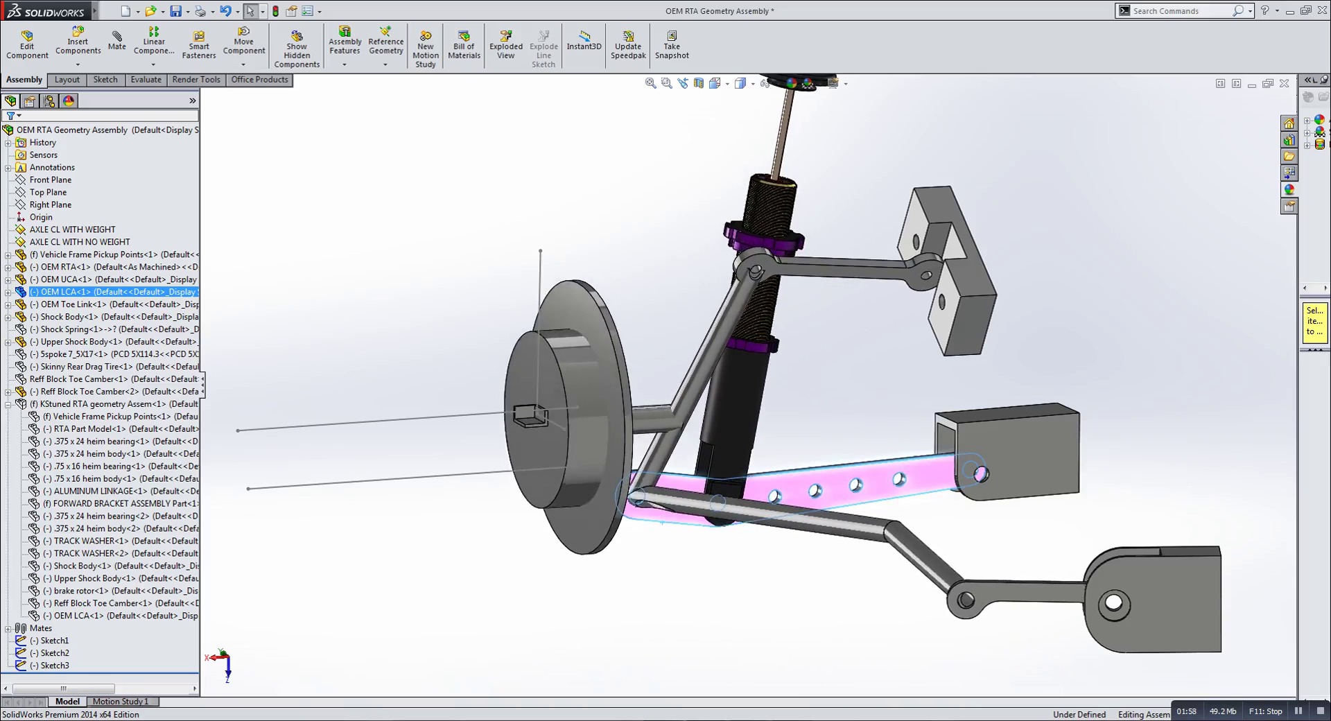
# - Examine the toe and camber reference block on the hub face and its position relative to the axle centrelines
pyautogui.scroll(-4, 476, 415)
pyautogui.scroll(-8, 564, 415)
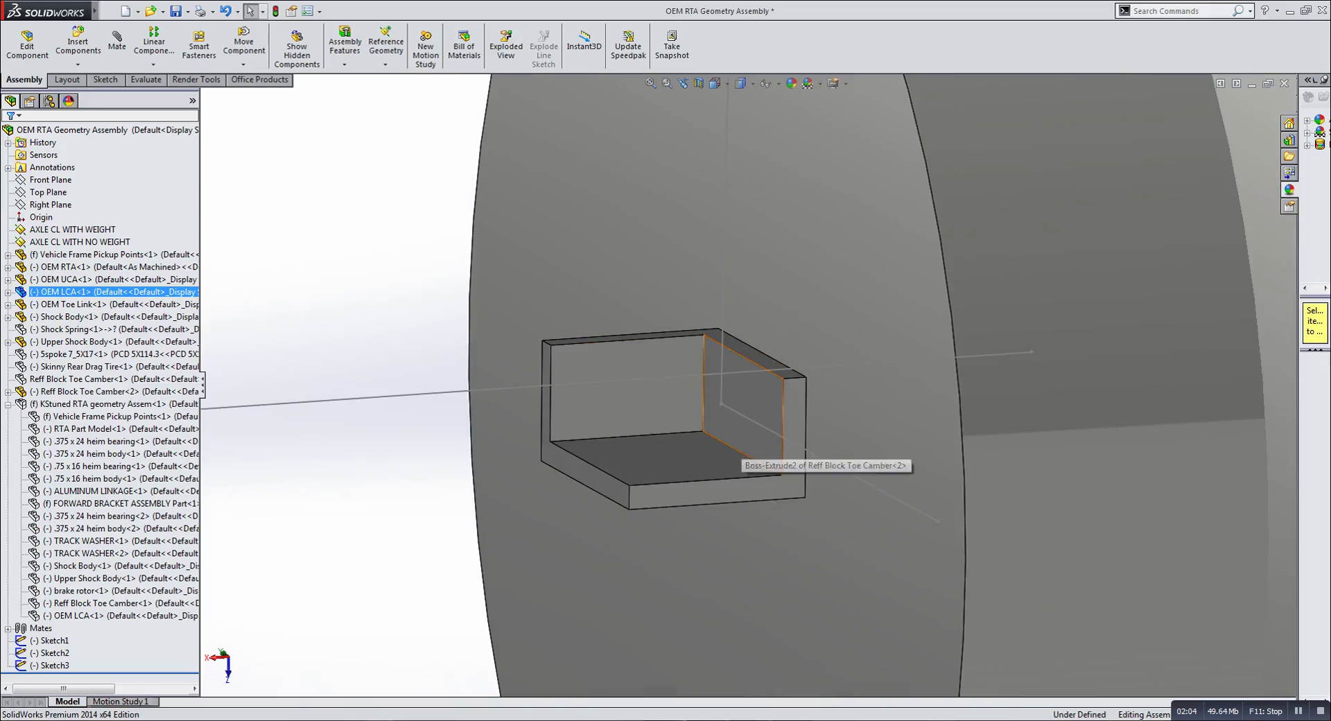
pyautogui.moveTo(740, 436); pyautogui.dragTo(619, 385, button='middle')
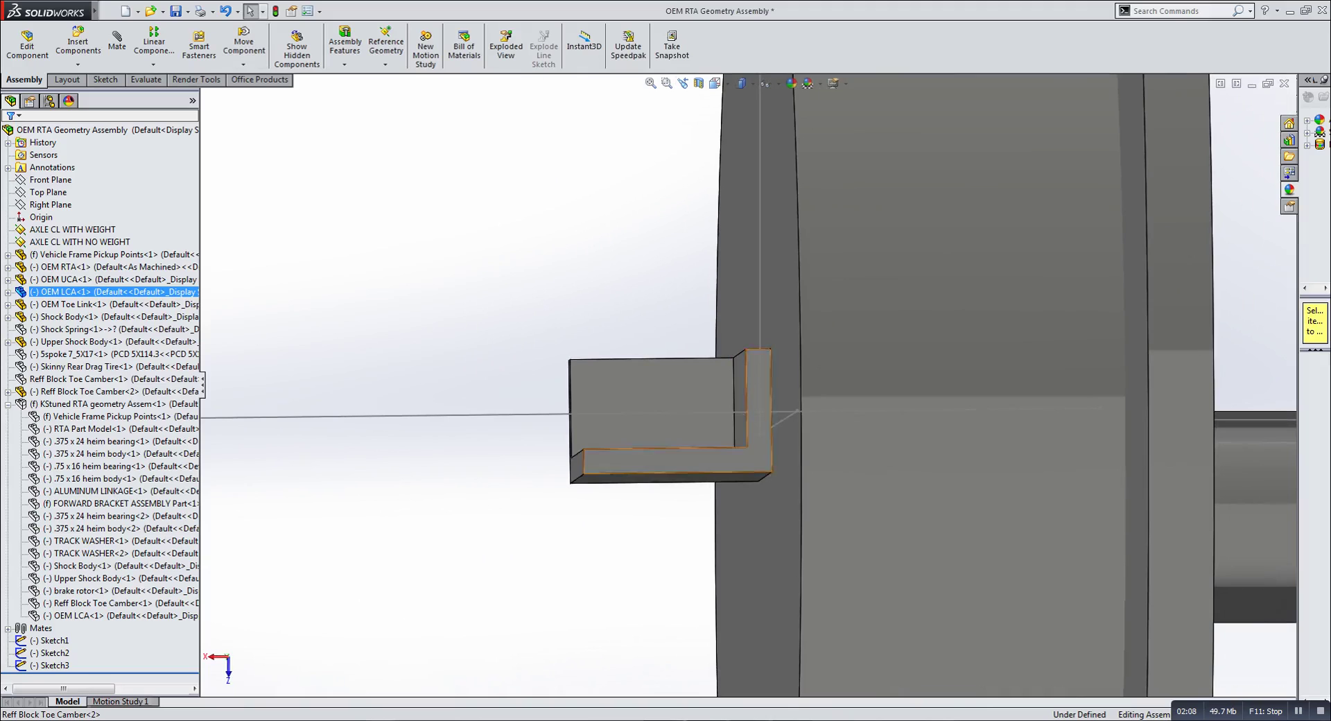
pyautogui.moveTo(782, 478); pyautogui.dragTo(824, 465, button='middle')
pyautogui.scroll(-3, 761, 483)
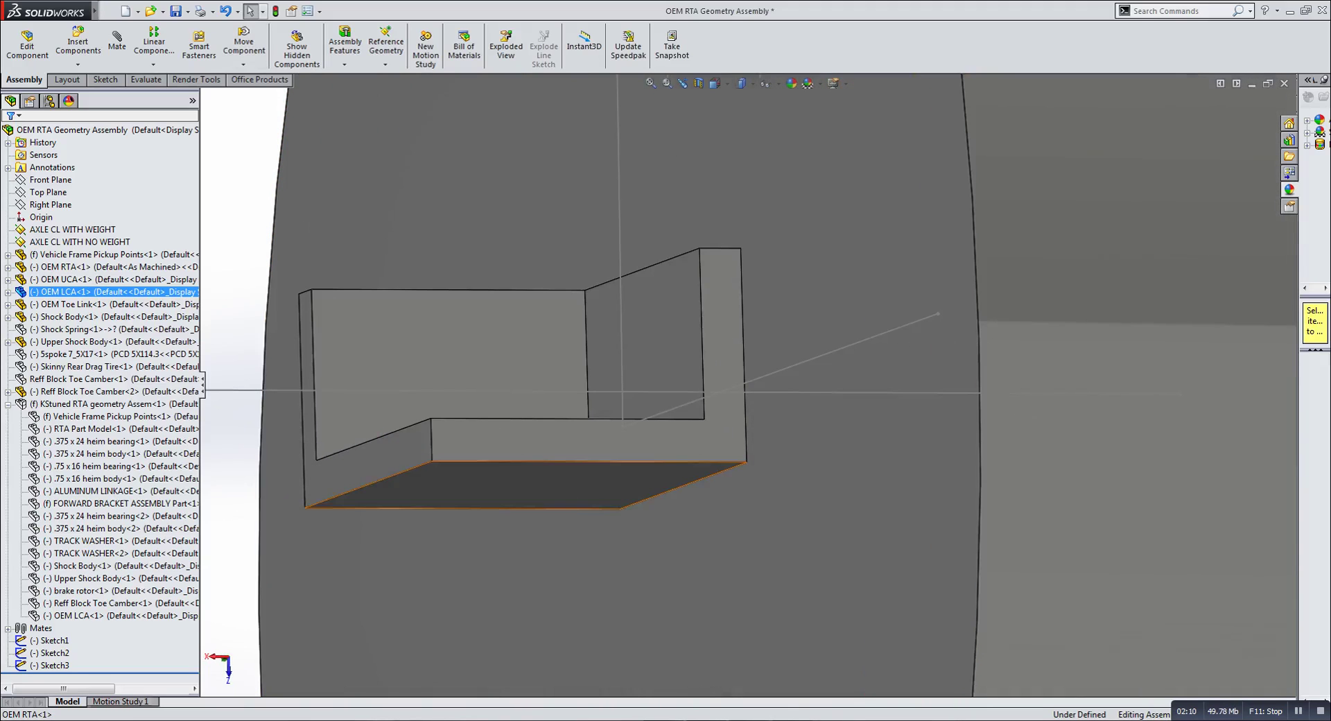
pyautogui.scroll(5, 749, 387)
pyautogui.moveTo(673, 358); pyautogui.dragTo(759, 379, button='middle')
pyautogui.scroll(8, 759, 384)
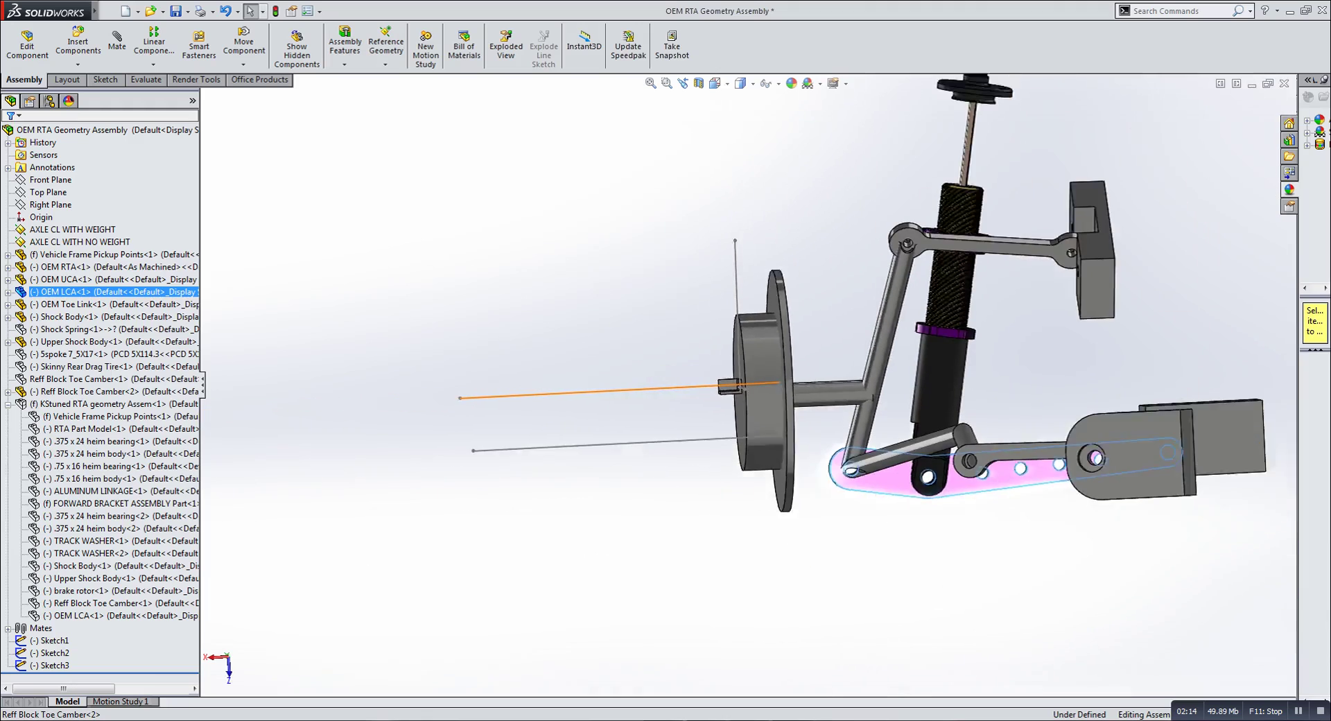
pyautogui.scroll(-2, 961, 405)
pyautogui.moveTo(960, 404); pyautogui.dragTo(992, 406, button='middle')
pyautogui.scroll(2, 991, 406)
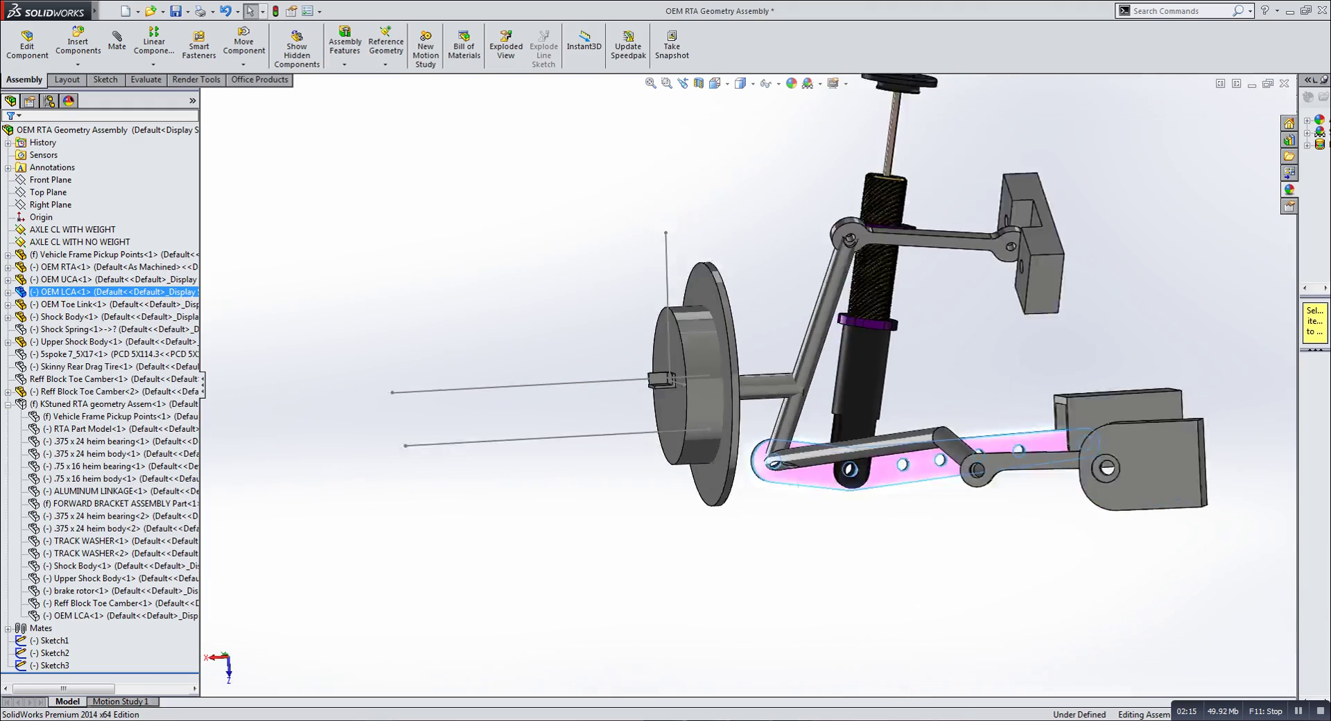
pyautogui.scroll(3, 769, 489)
pyautogui.scroll(-3, 830, 447)
# - Swing the OEM LCA up into compression, lower it to the lower axle centreline, and briefly highlight that line
pyautogui.moveTo(762, 499); pyautogui.dragTo(774, 401)
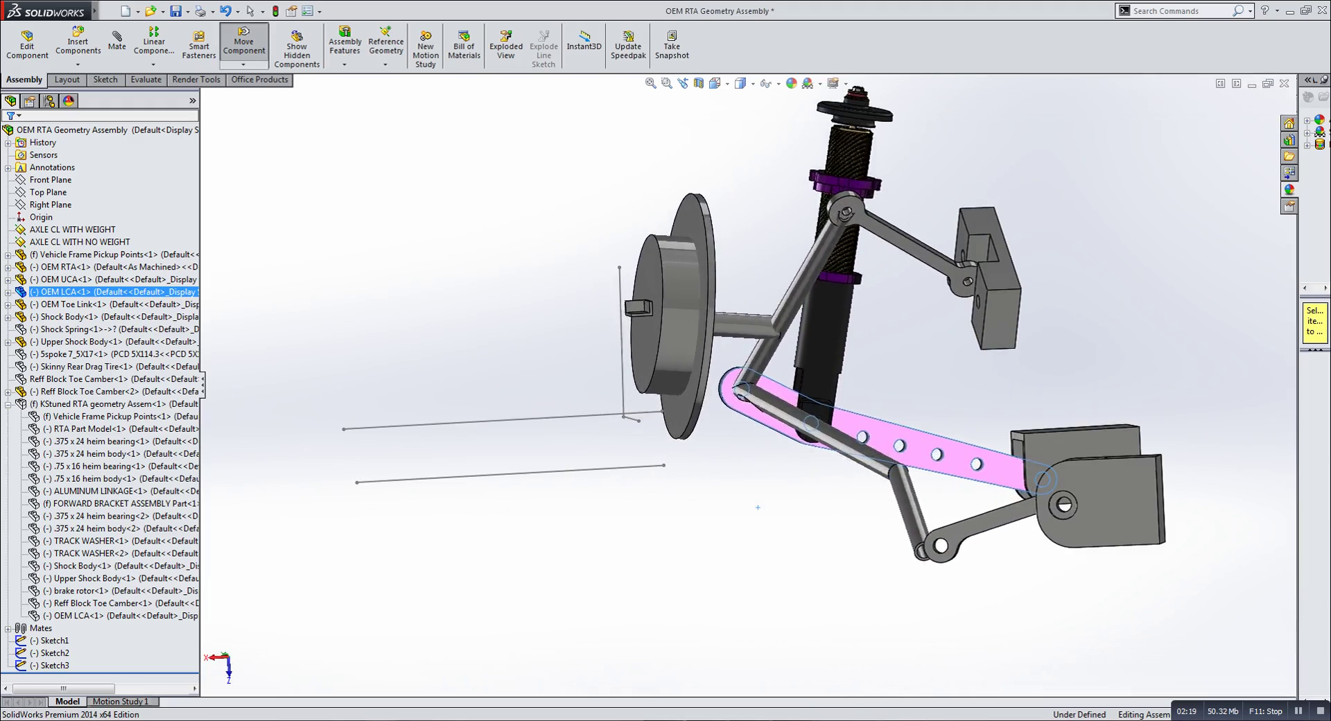
pyautogui.moveTo(839, 437); pyautogui.dragTo(838, 525)
pyautogui.press('Escape')
pyautogui.click(589, 469)
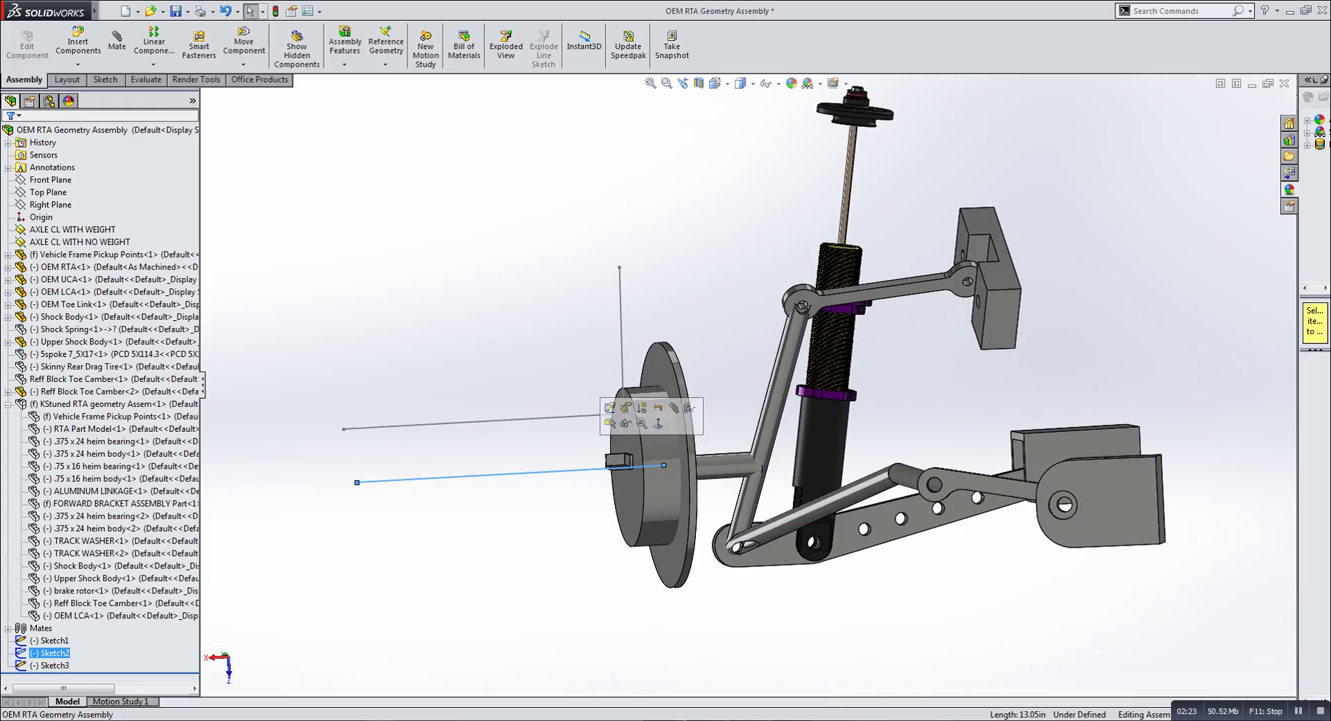
pyautogui.press('Escape')
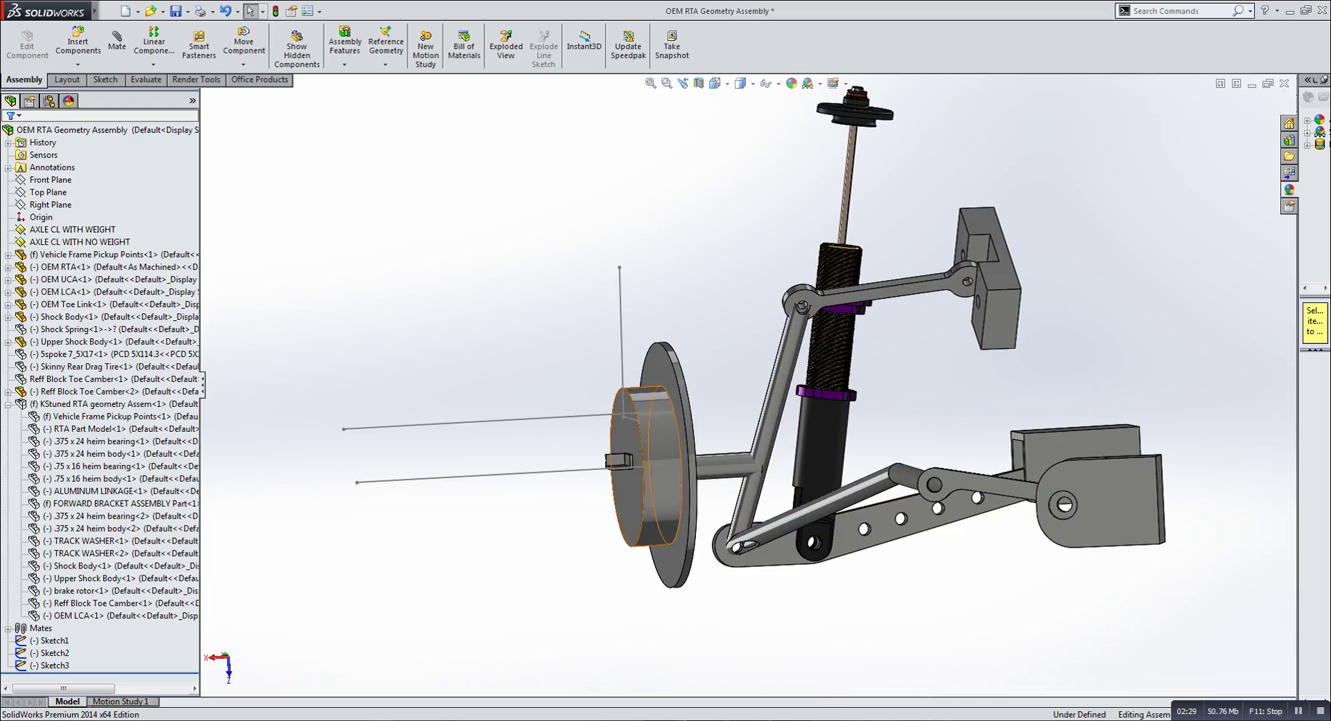
# - Raise the OEM LCA until the hub's reference block lines up with the upper axle centreline
pyautogui.click(771, 551)
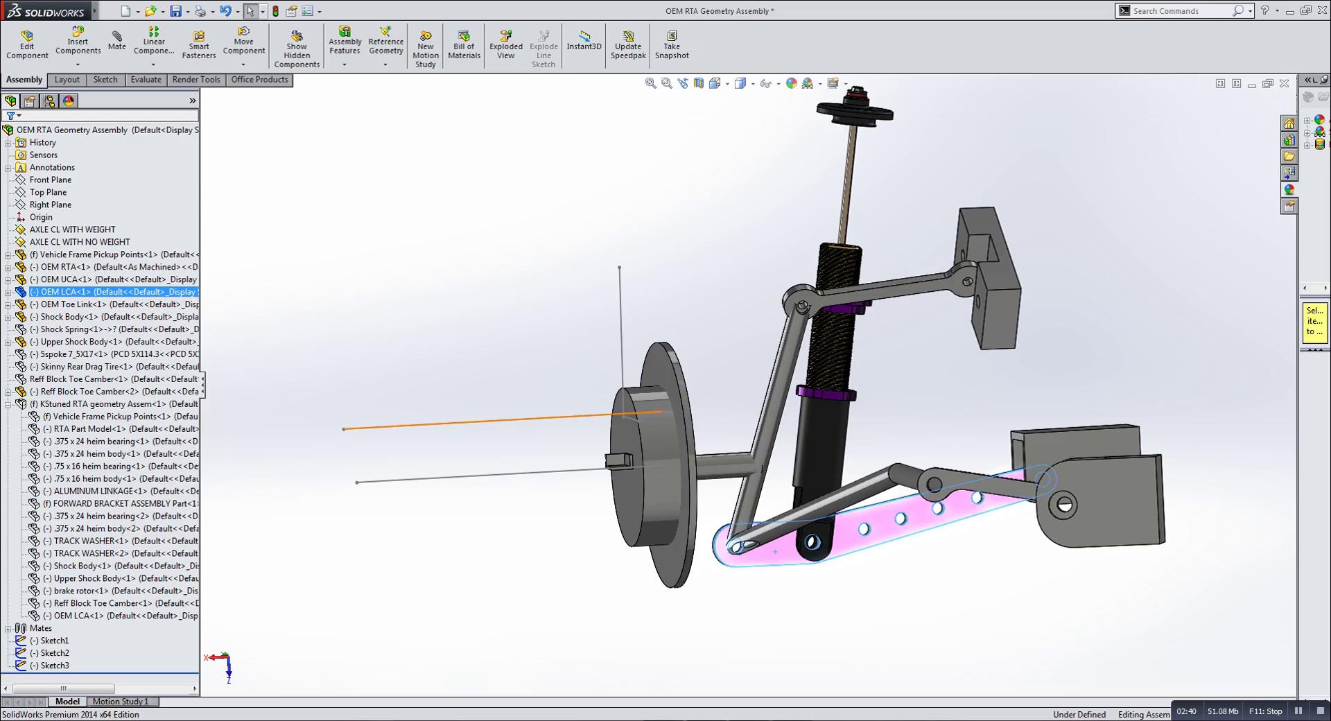
pyautogui.click(638, 414)
pyautogui.moveTo(764, 554); pyautogui.dragTo(759, 508)
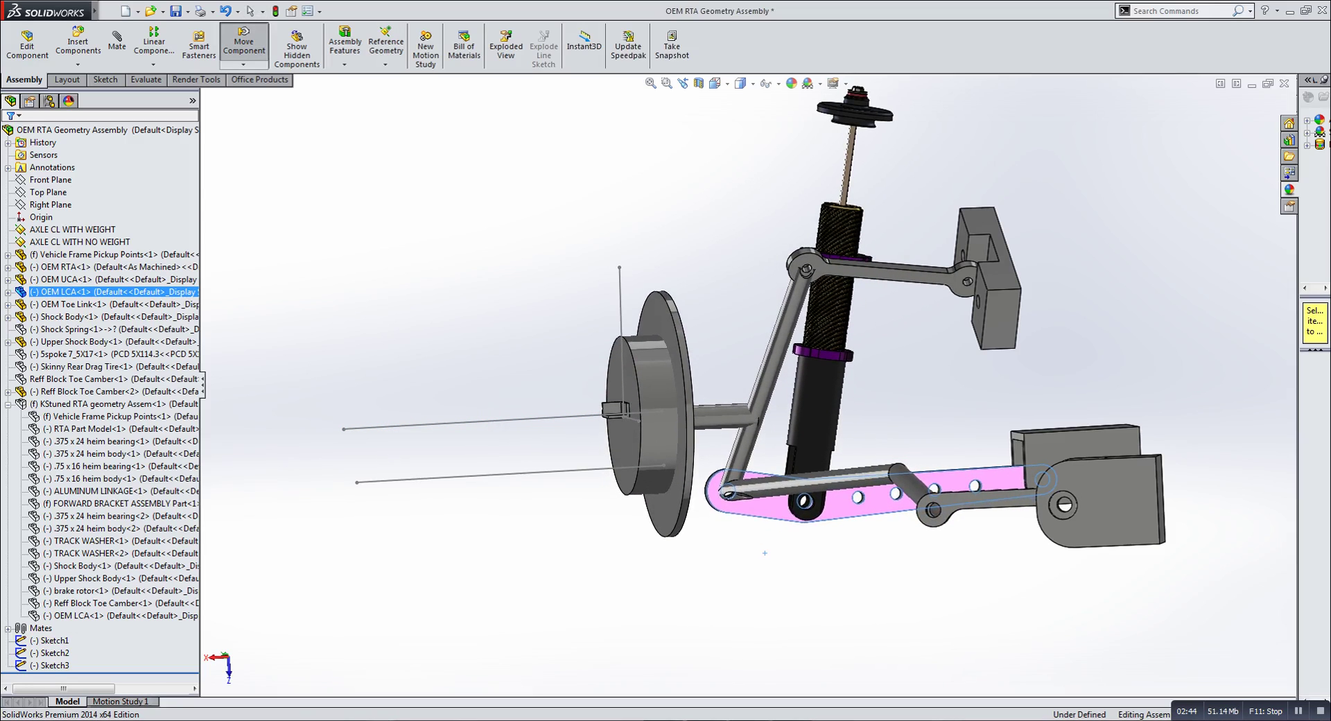
pyautogui.press('Escape')
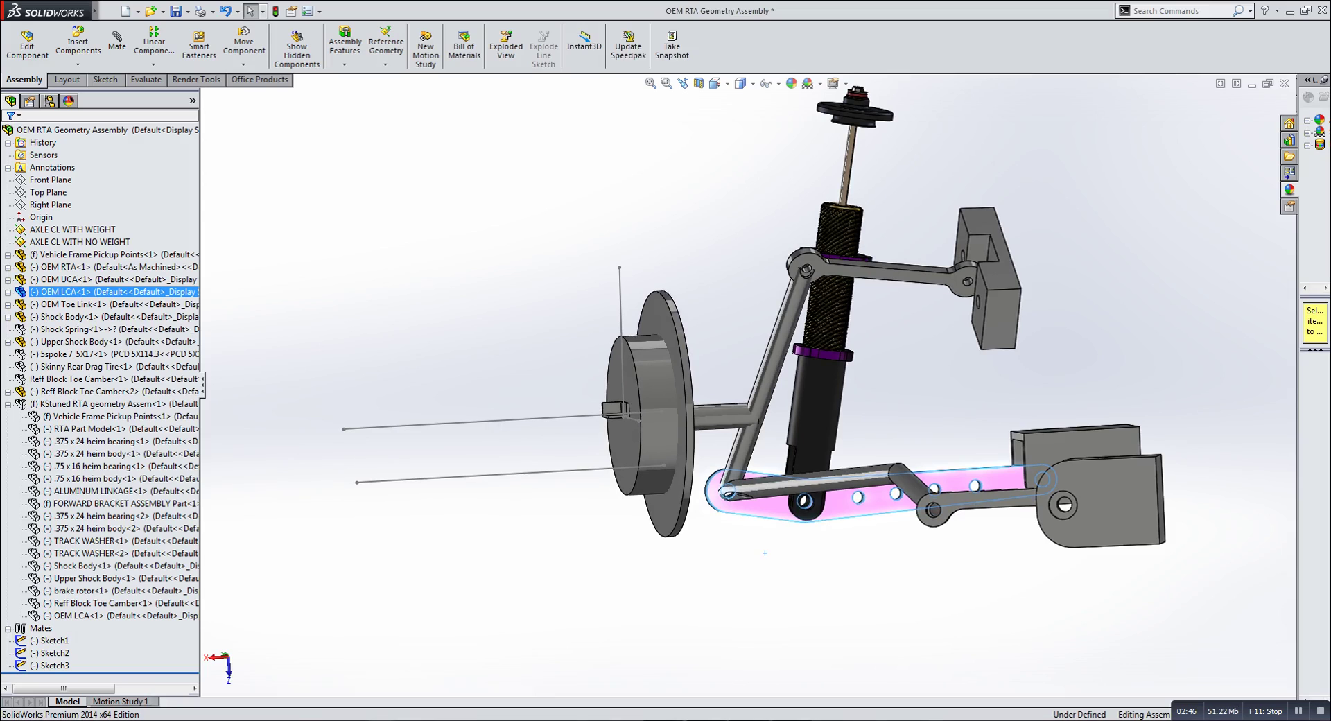
# - Move the OEM LCA up into compression, back to mid travel, and down to the lower axle centreline
pyautogui.scroll(-2, 765, 553)
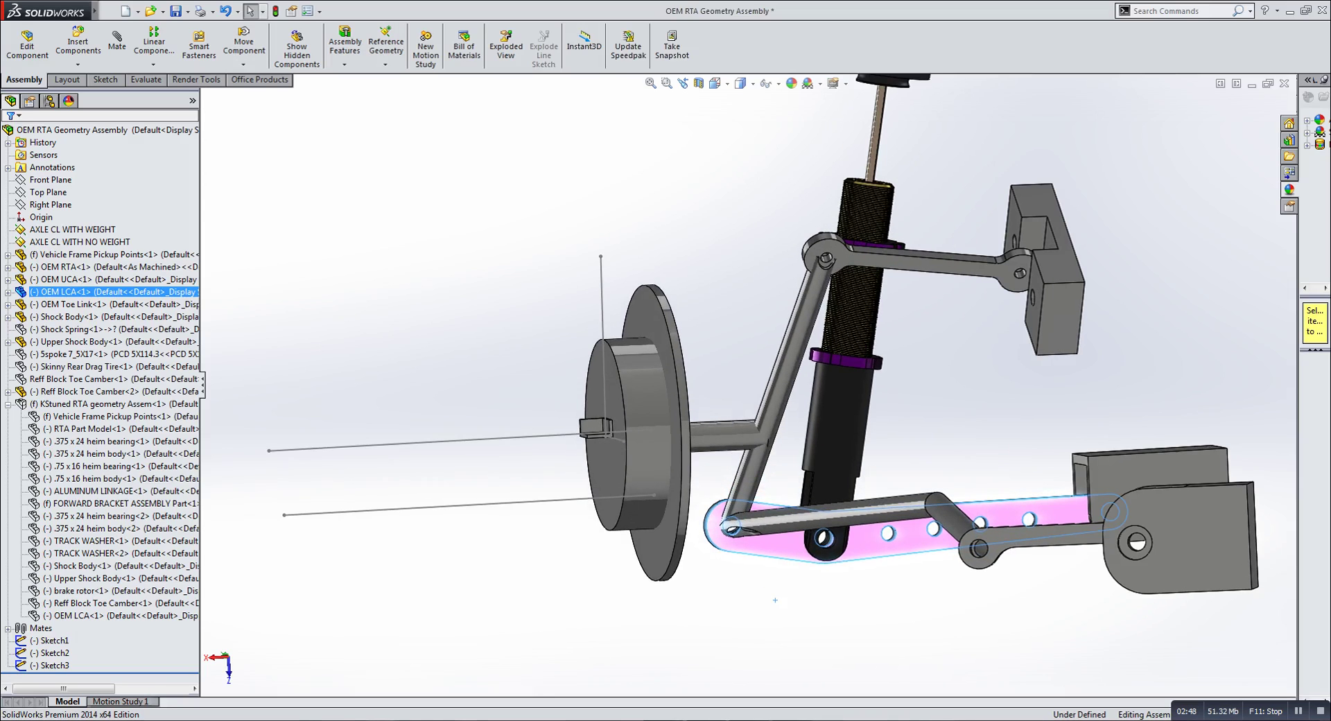
pyautogui.scroll(3, 775, 600)
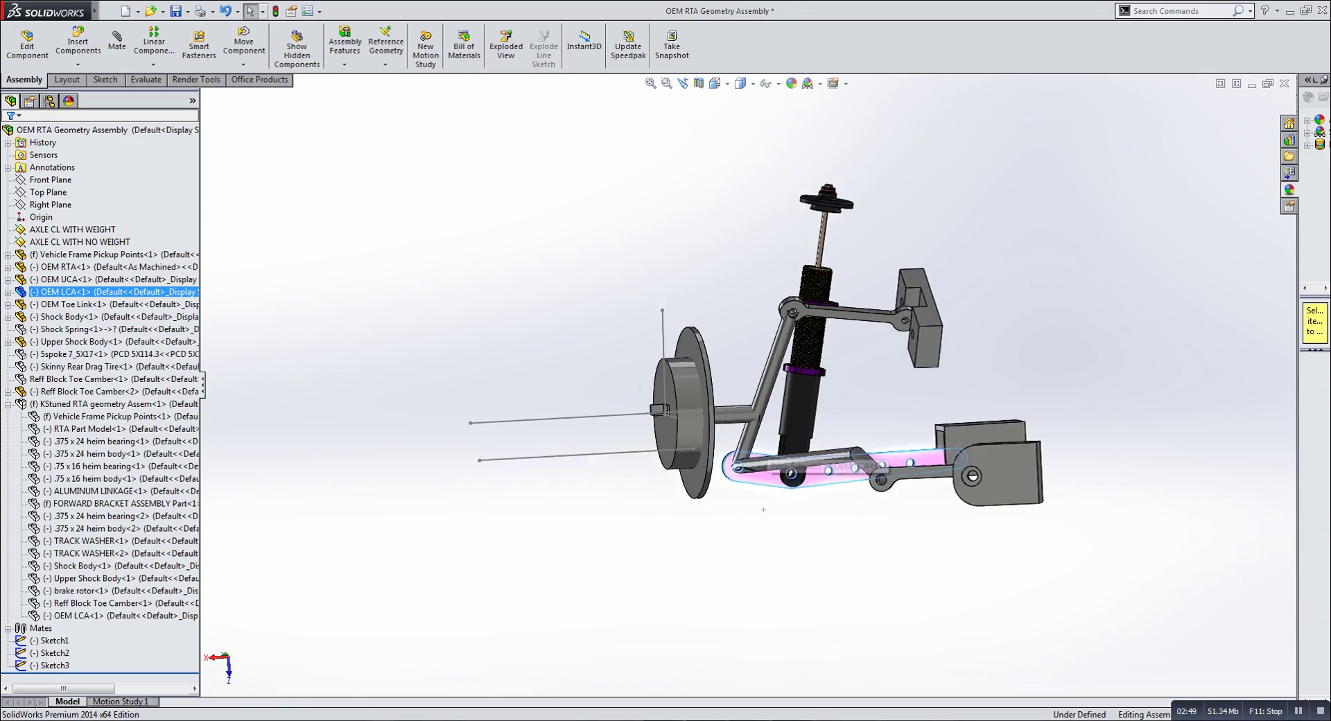
pyautogui.scroll(-3, 762, 574)
pyautogui.scroll(1, 762, 574)
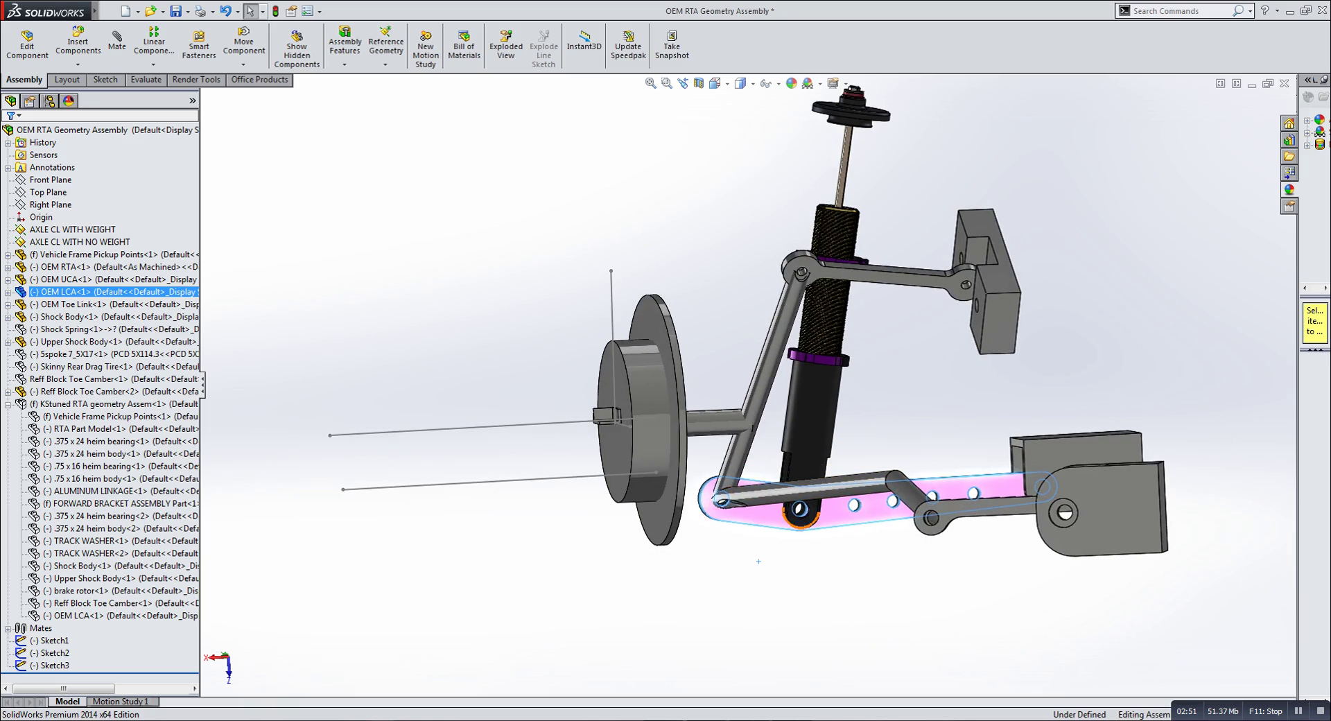
pyautogui.moveTo(763, 517); pyautogui.dragTo(767, 424)
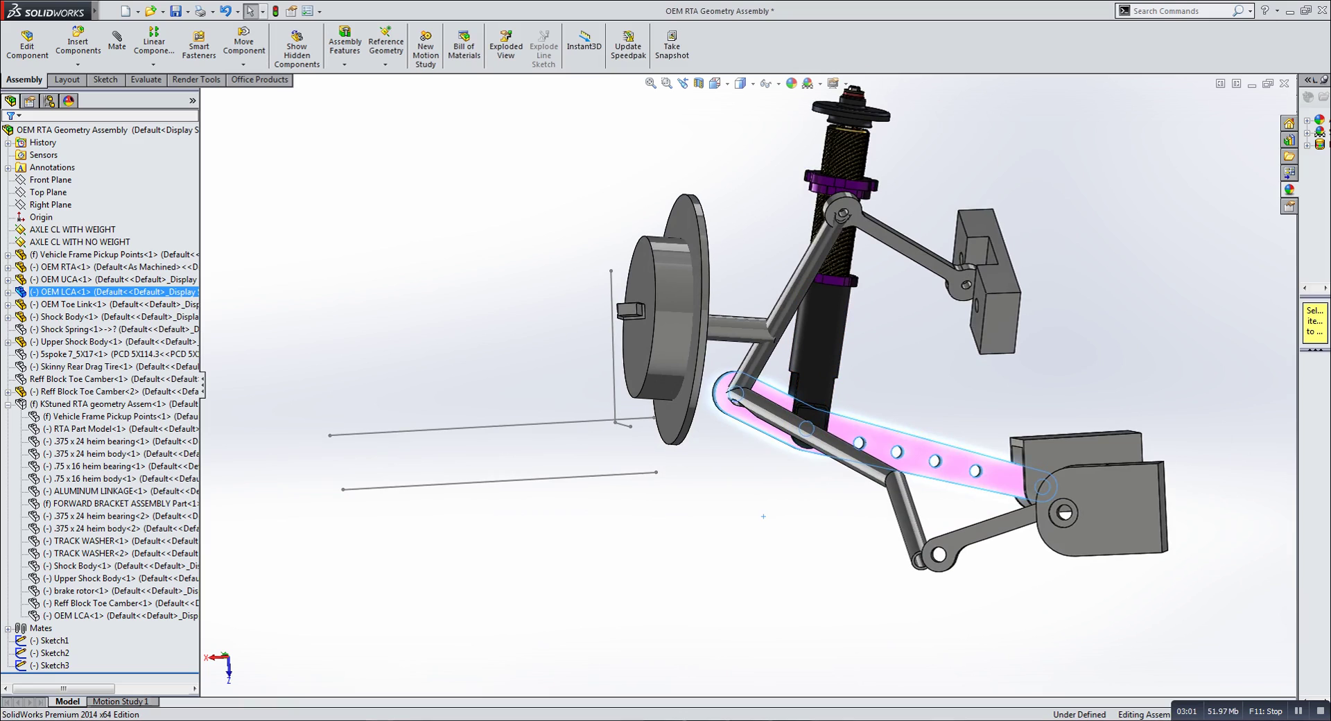
pyautogui.moveTo(736, 394); pyautogui.dragTo(721, 475)
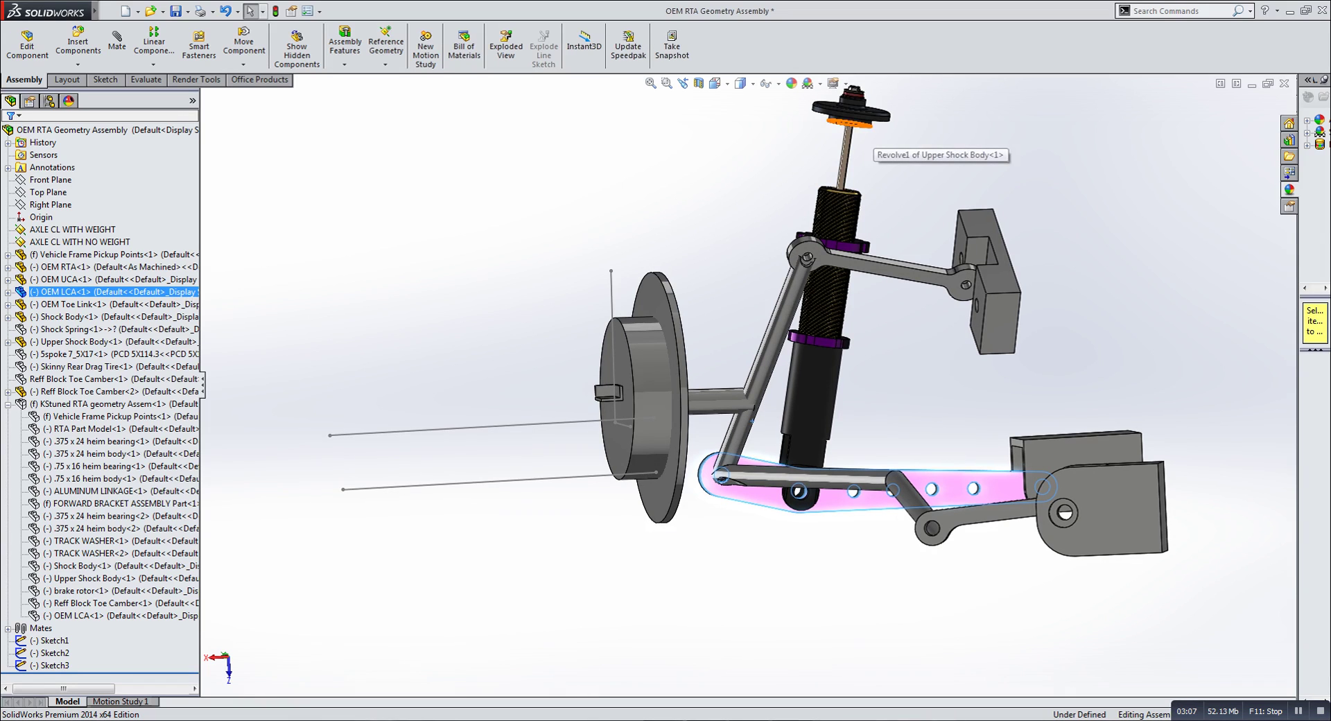
pyautogui.moveTo(722, 475); pyautogui.dragTo(727, 546)
pyautogui.moveTo(808, 513); pyautogui.dragTo(810, 520)
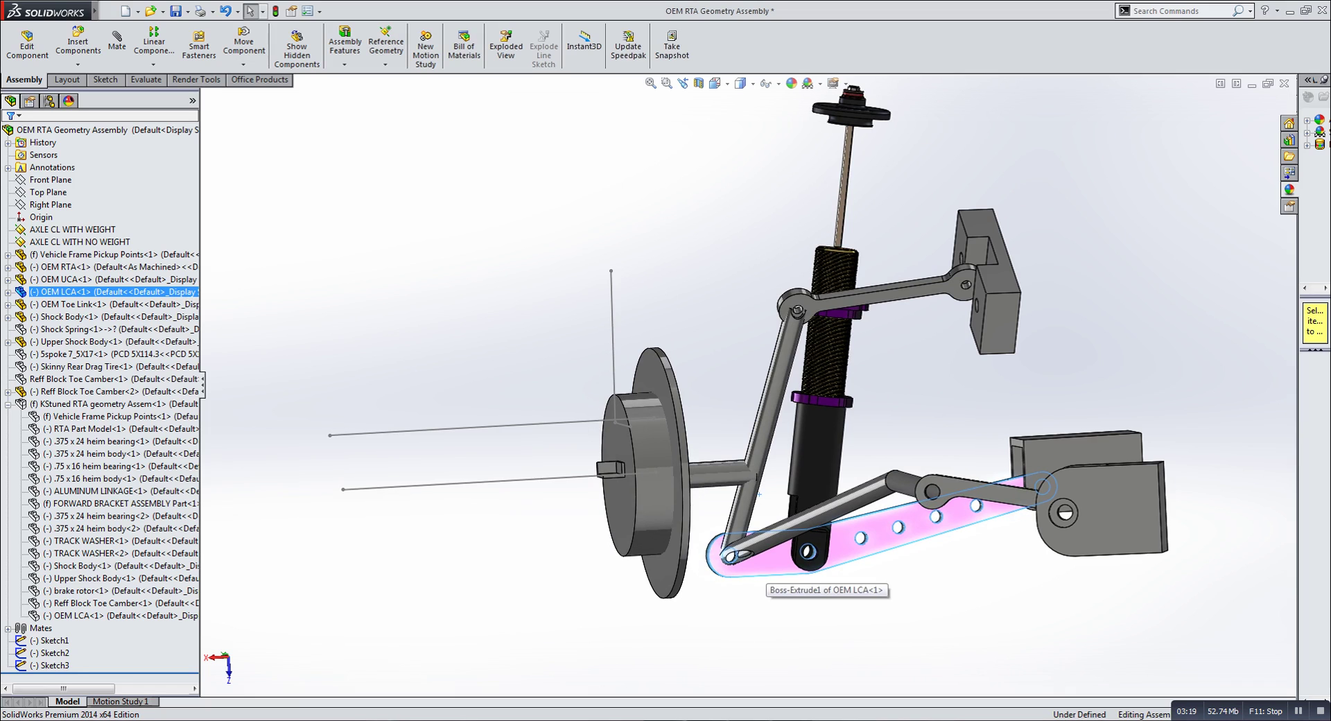
# - Cycle the OEM LCA up to full compression again and lower it into droop
pyautogui.moveTo(759, 494); pyautogui.dragTo(774, 566)
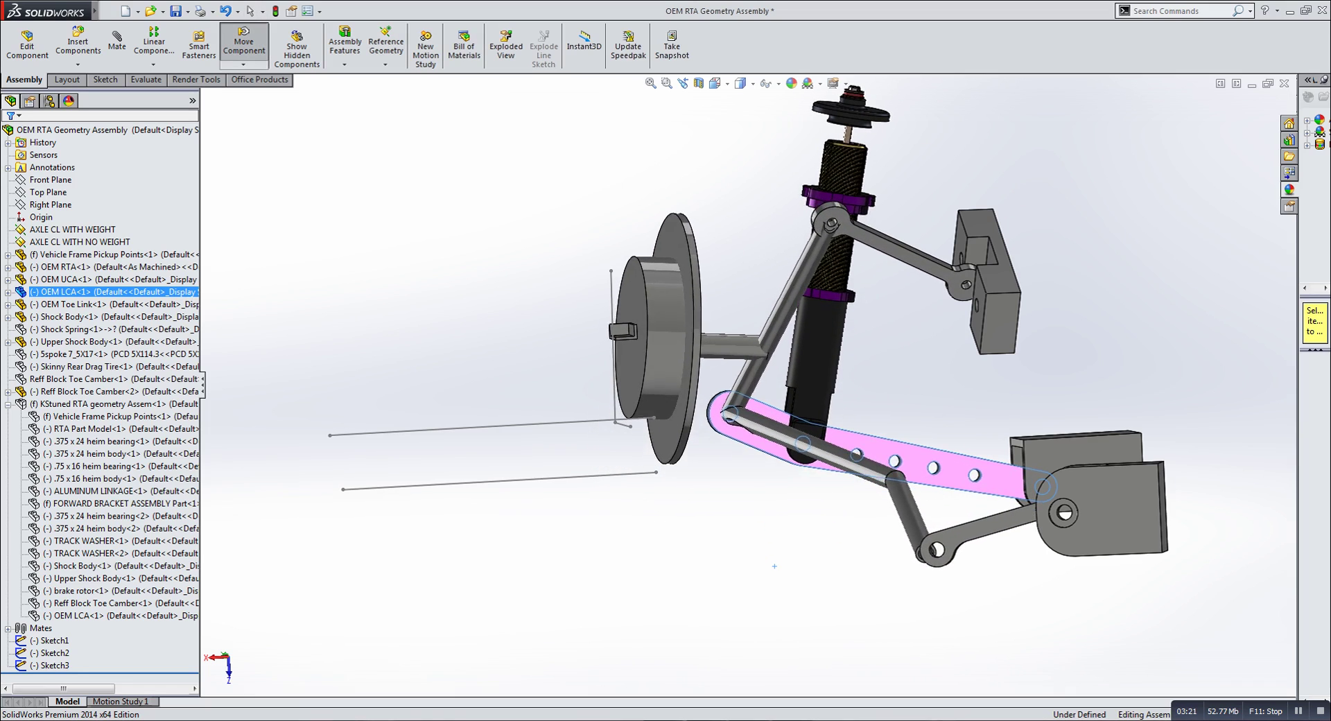
pyautogui.moveTo(729, 414); pyautogui.dragTo(737, 393)
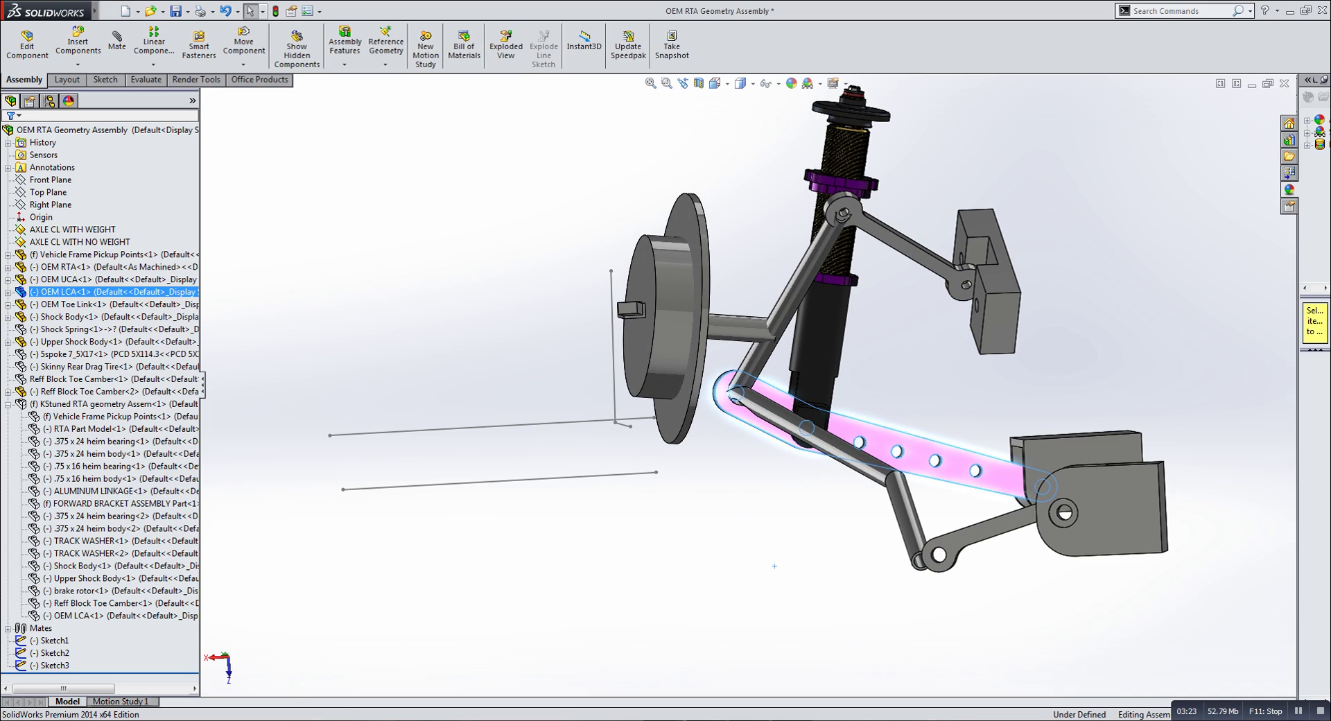
pyautogui.press('f')
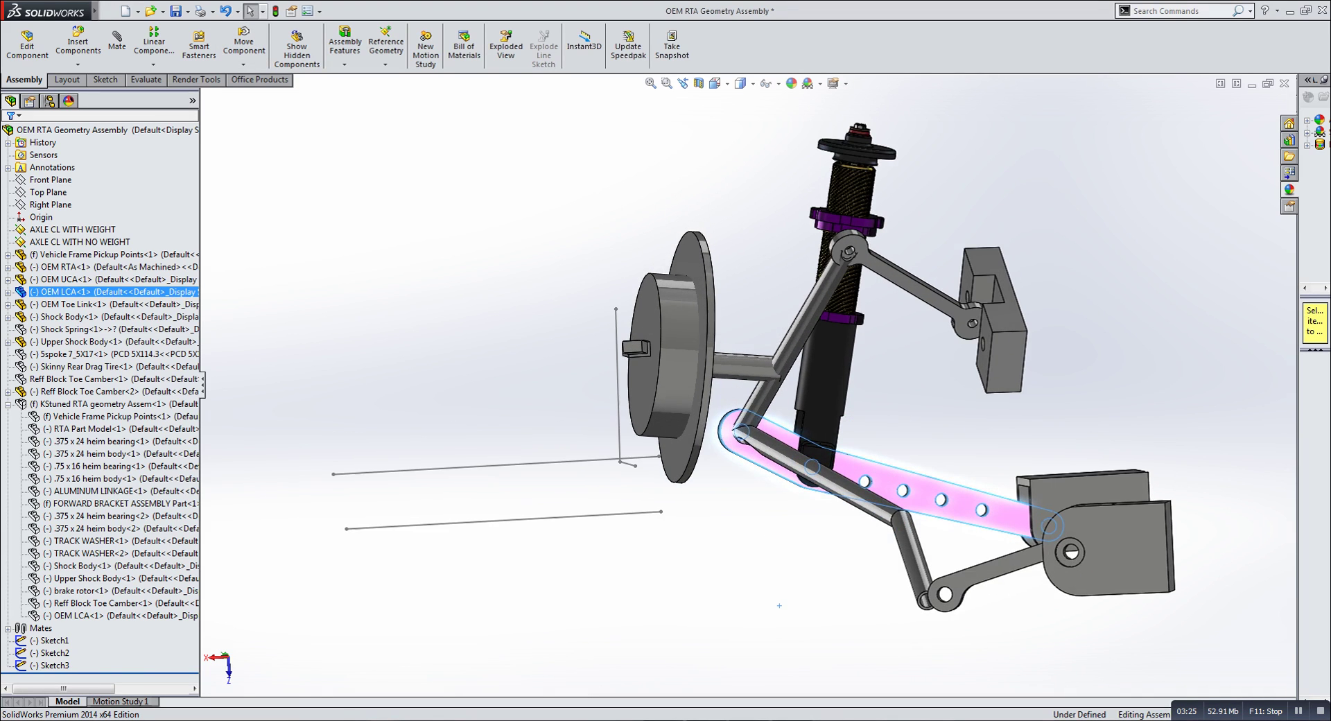
pyautogui.moveTo(766, 465); pyautogui.dragTo(760, 613)
pyautogui.press('Escape')
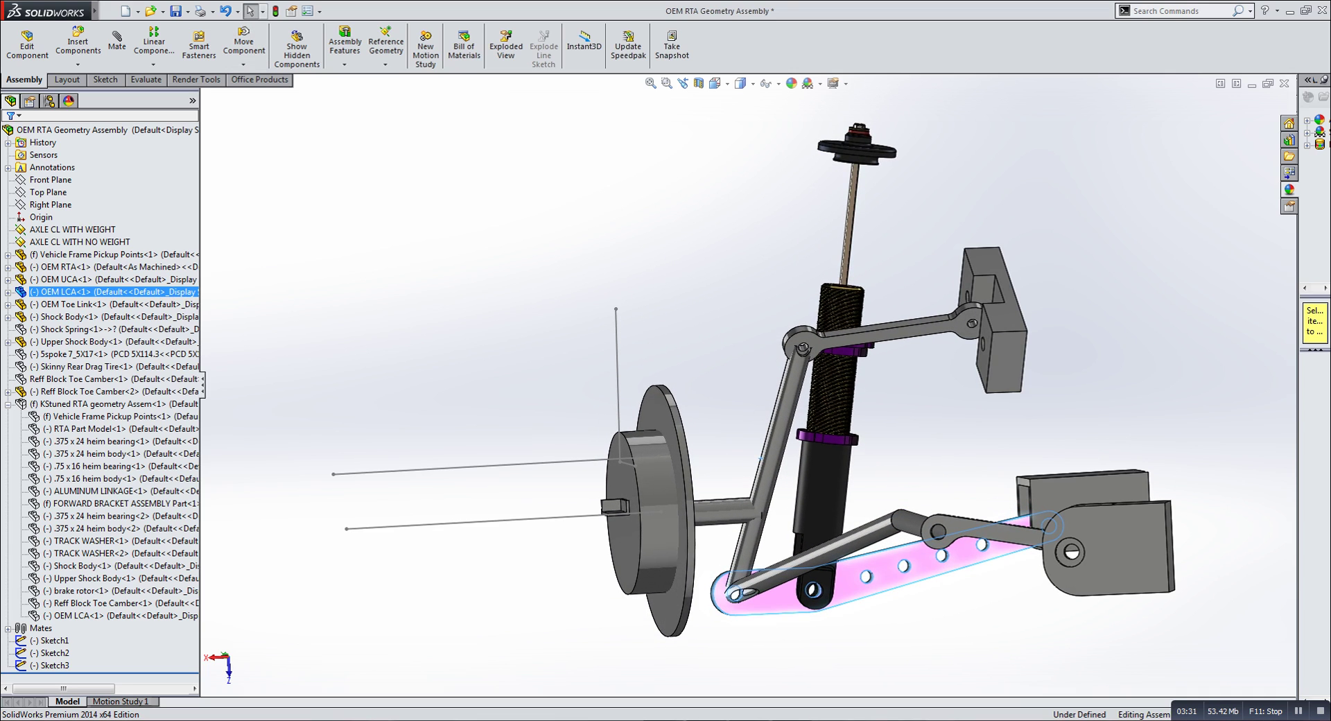
pyautogui.moveTo(648, 485)
pyautogui.mouseDown(button='middle')
pyautogui.moveTo(606, 485)
pyautogui.moveTo(631, 485)
pyautogui.mouseUp(button='middle')
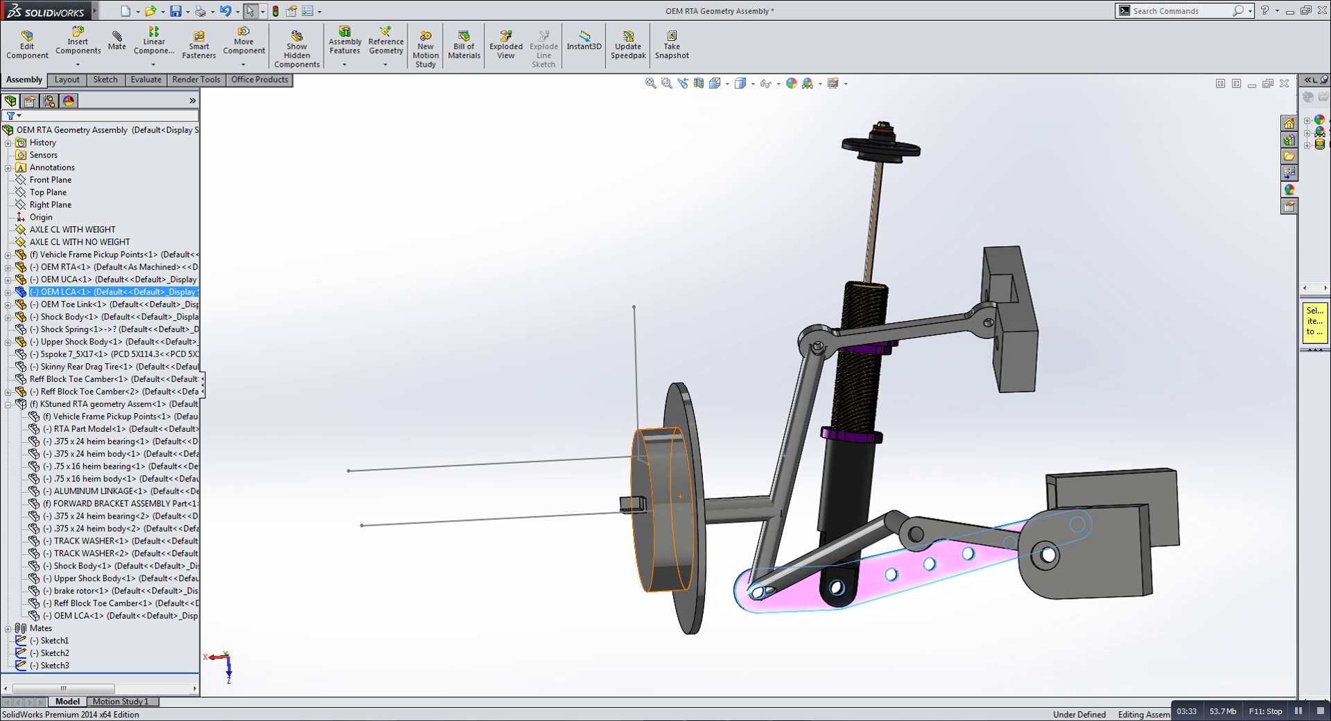
# - Raise the OEM LCA to the upper axle centreline and show the hidden KStuned RTA geometry subassembly over the OEM linkage
pyautogui.click(114, 354)
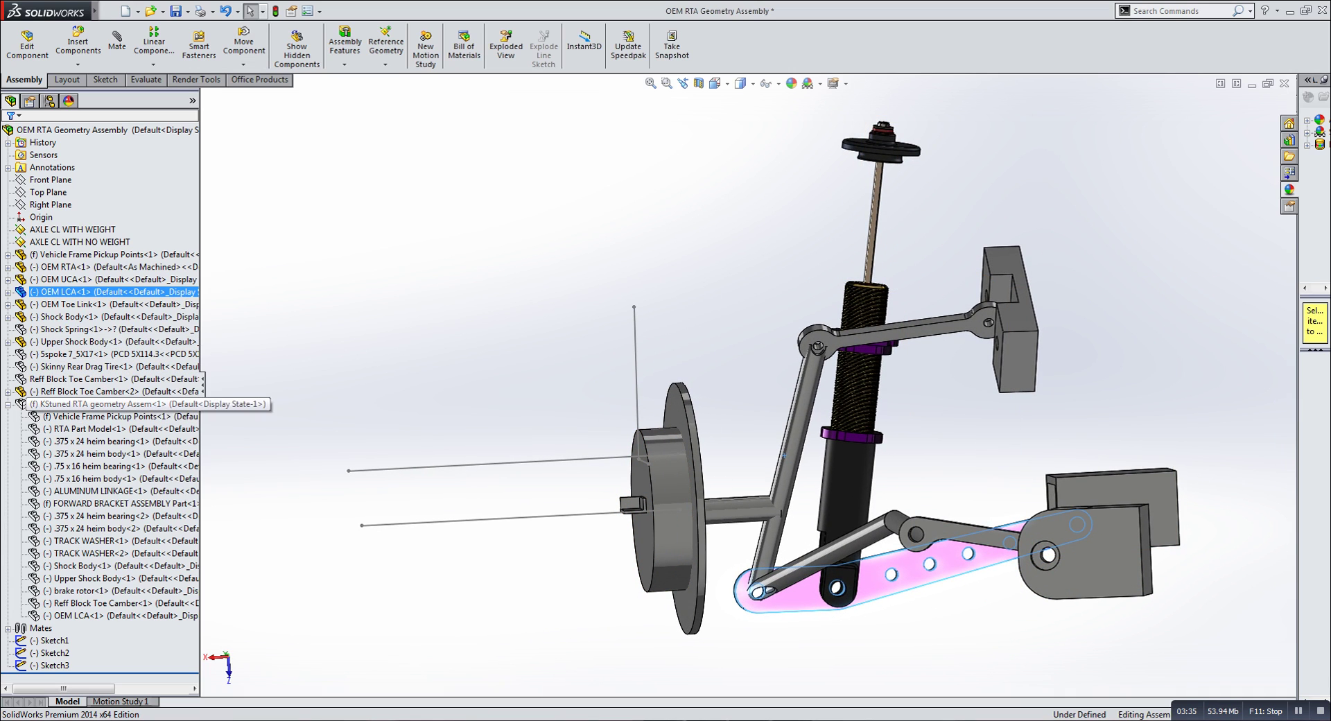
pyautogui.moveTo(784, 455); pyautogui.dragTo(779, 410)
pyautogui.rightClick(74, 400)
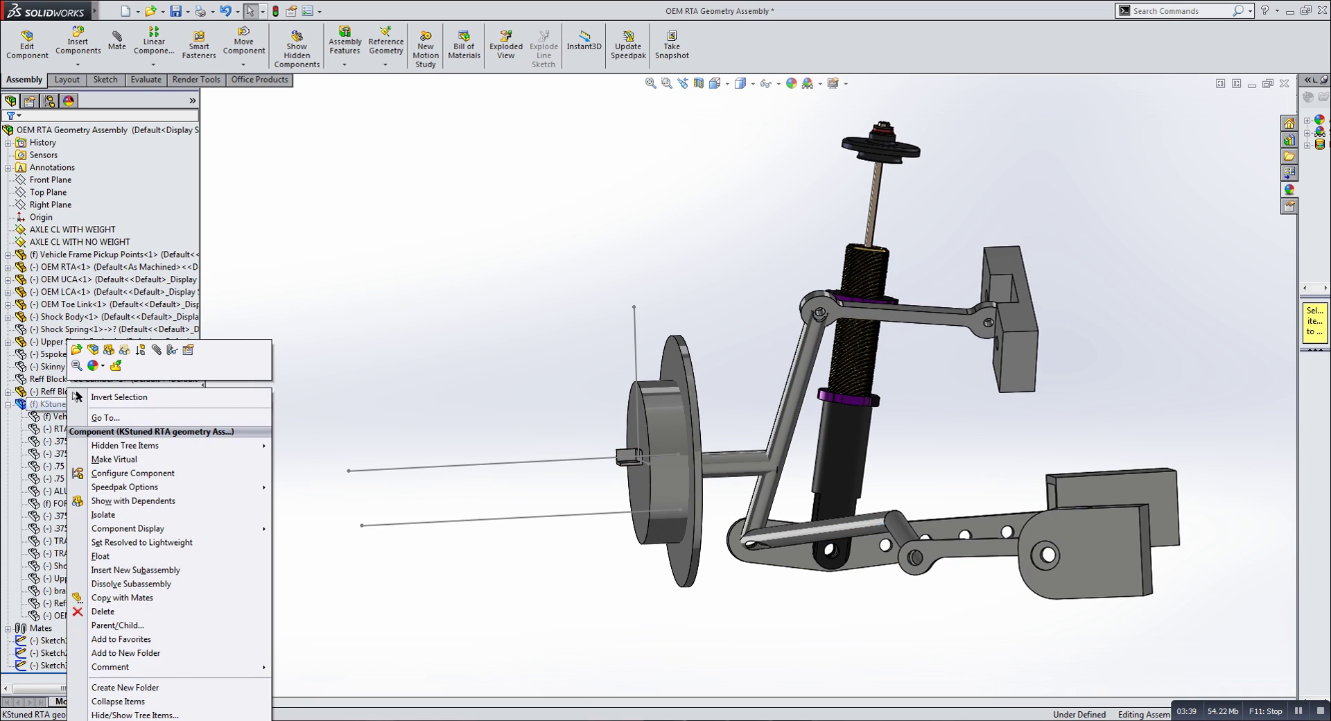
pyautogui.click(118, 397)
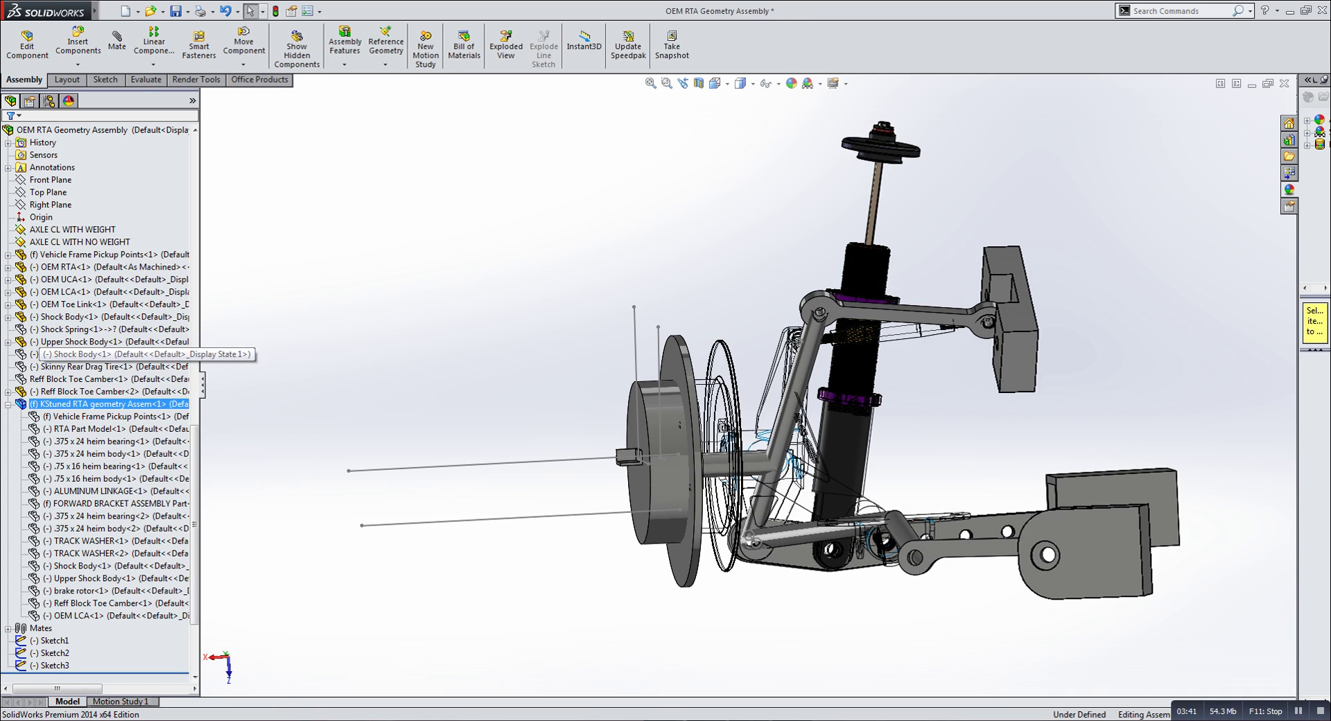
pyautogui.press('Escape')
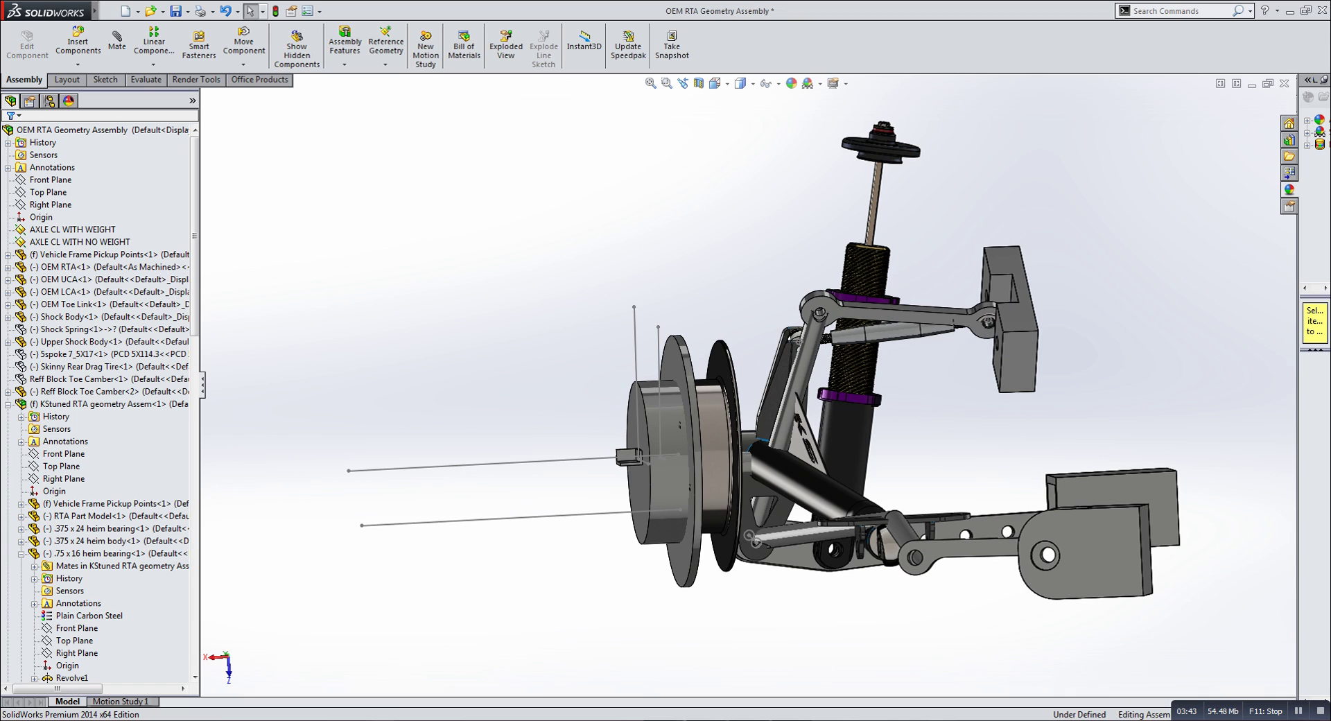
# - Edit the KStuned RTA geometry subassembly in place, move its RTA Part Model until its reference block meets the OEM one, and return to the main assembly
pyautogui.moveTo(655, 472); pyautogui.dragTo(720, 502, button='middle')
pyautogui.scroll(-2, 720, 505)
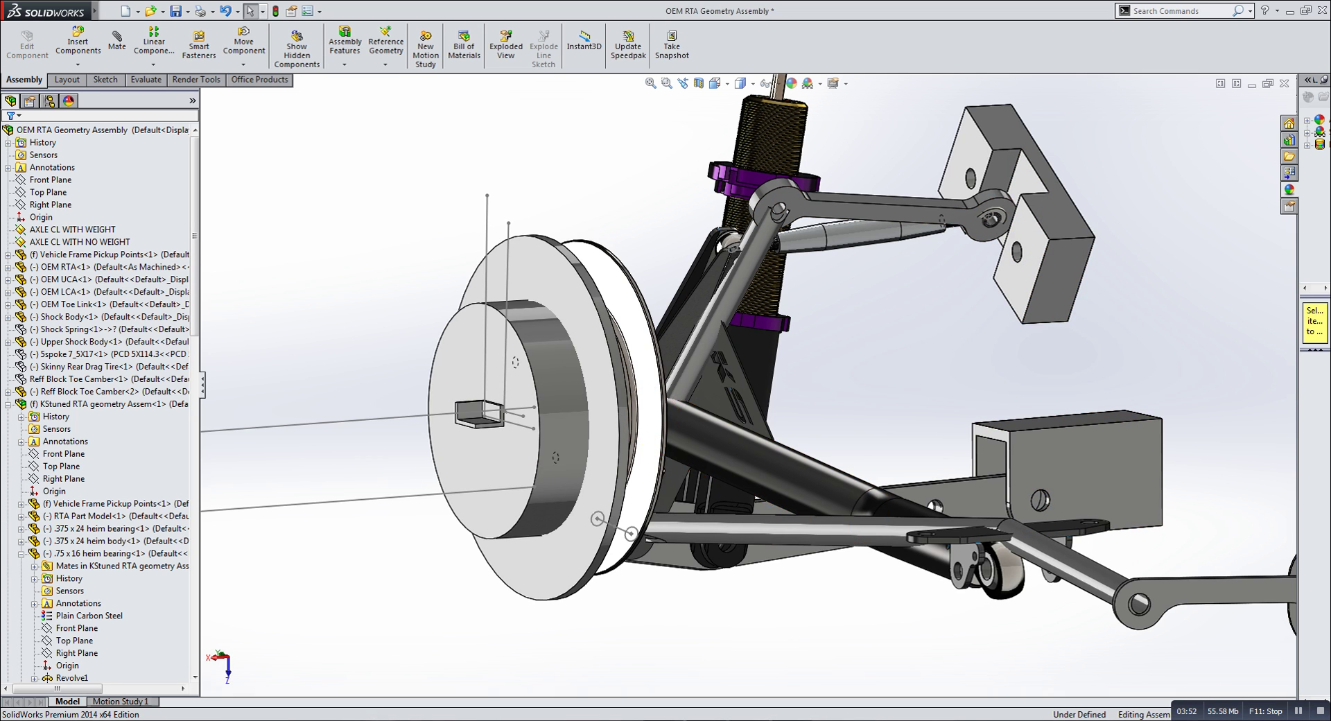
pyautogui.scroll(1, 787, 402)
pyautogui.middleClick(746, 450)
pyautogui.moveTo(746, 450); pyautogui.dragTo(710, 450, button='middle')
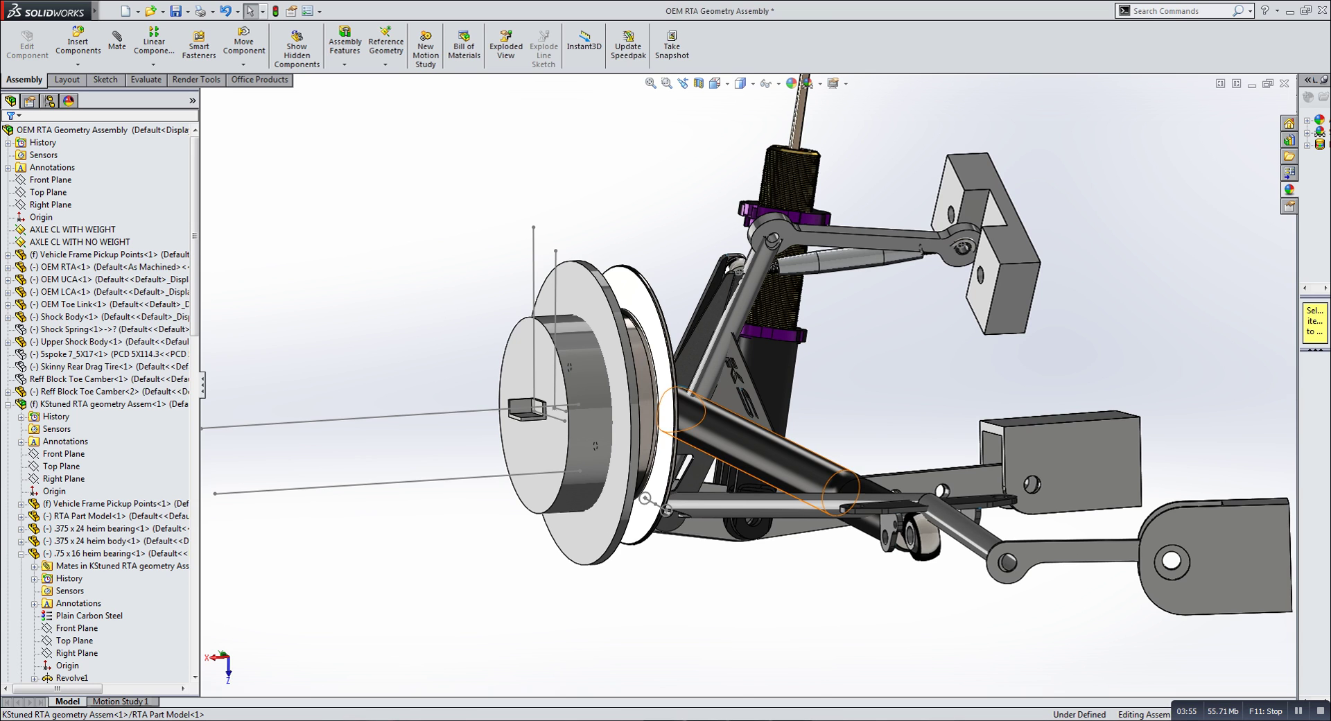
pyautogui.rightClick(98, 404)
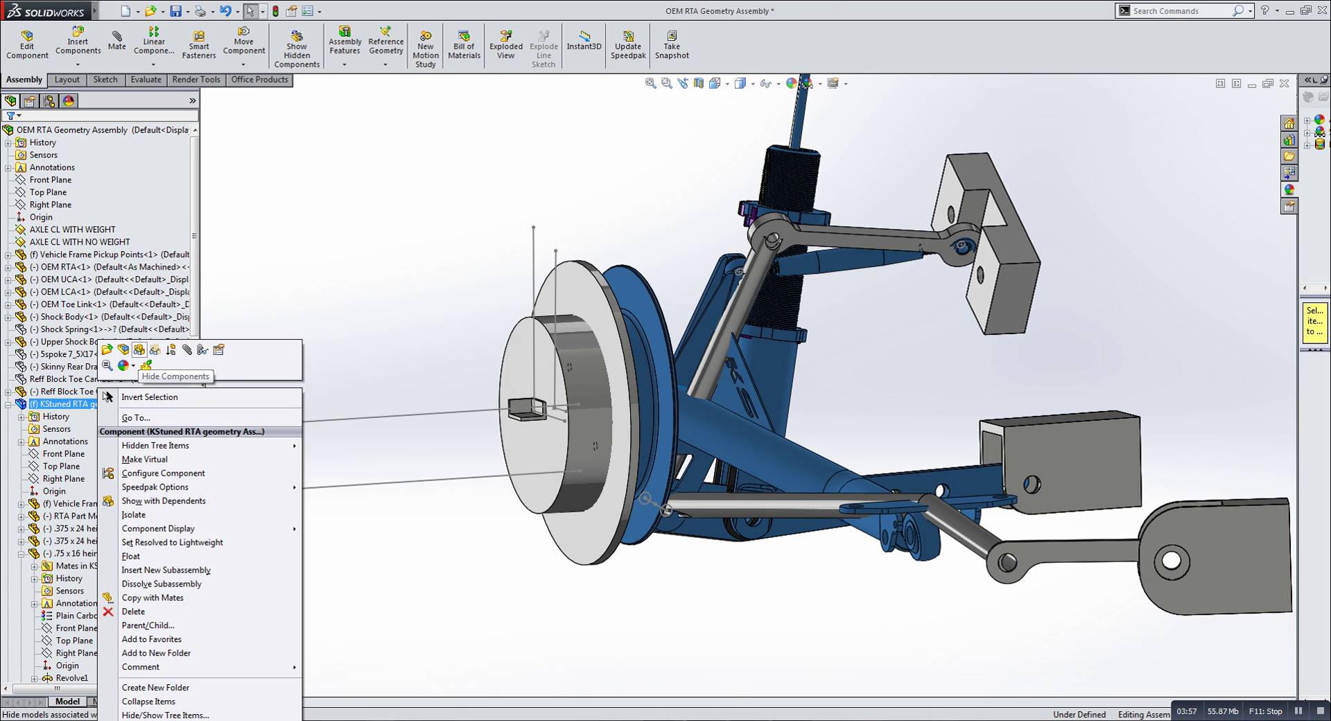
pyautogui.click(123, 352)
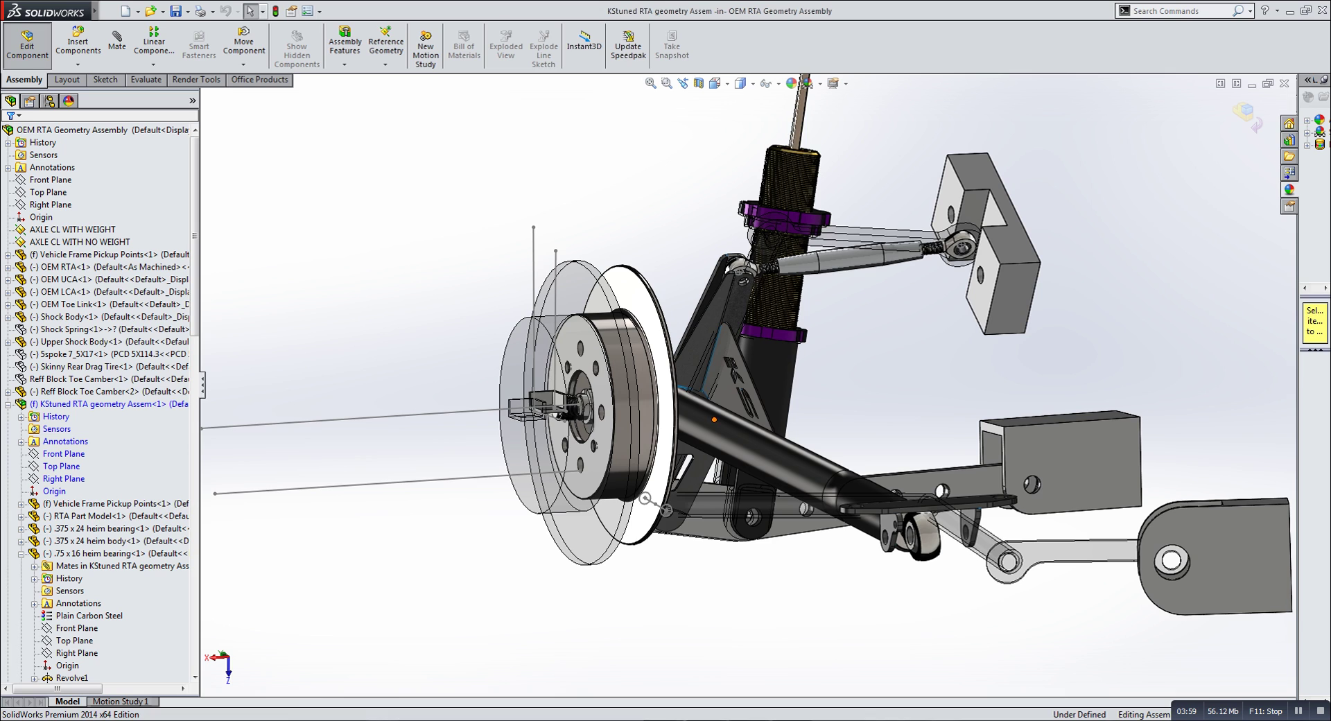
pyautogui.click(716, 435)
pyautogui.moveTo(716, 435); pyautogui.dragTo(716, 434)
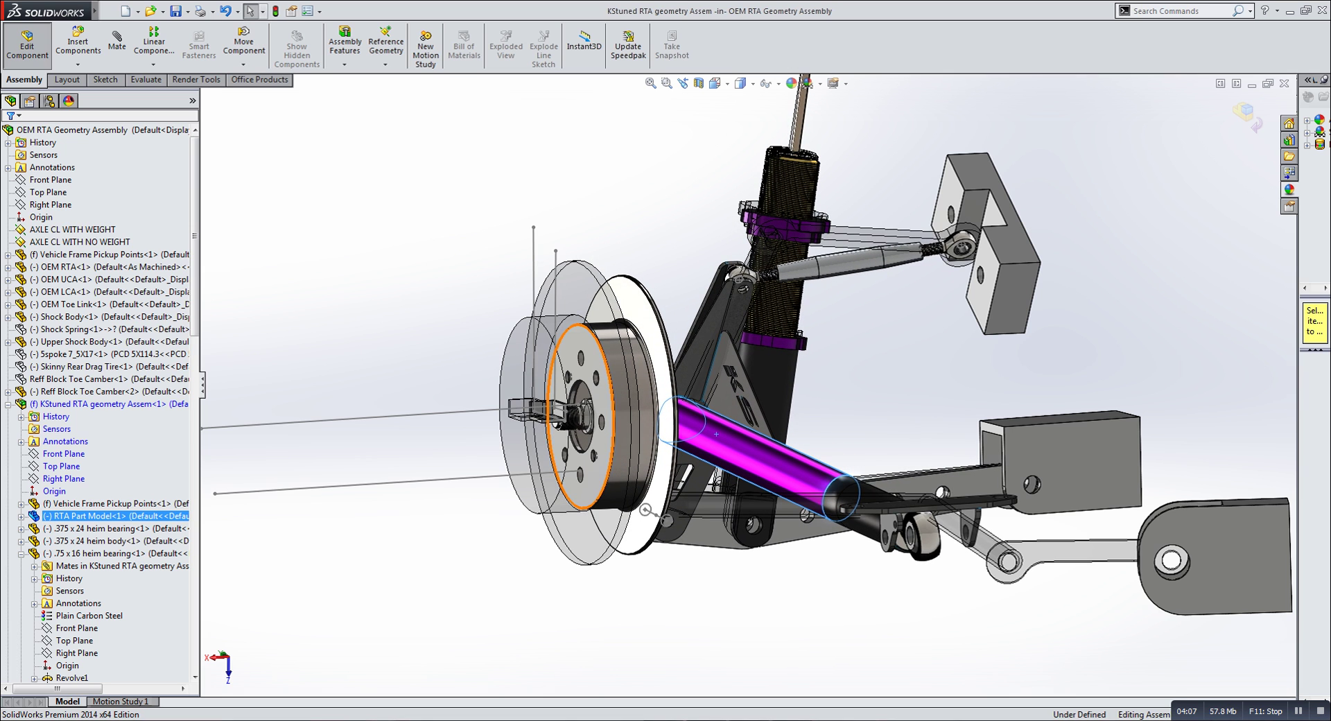
pyautogui.click(1246, 116)
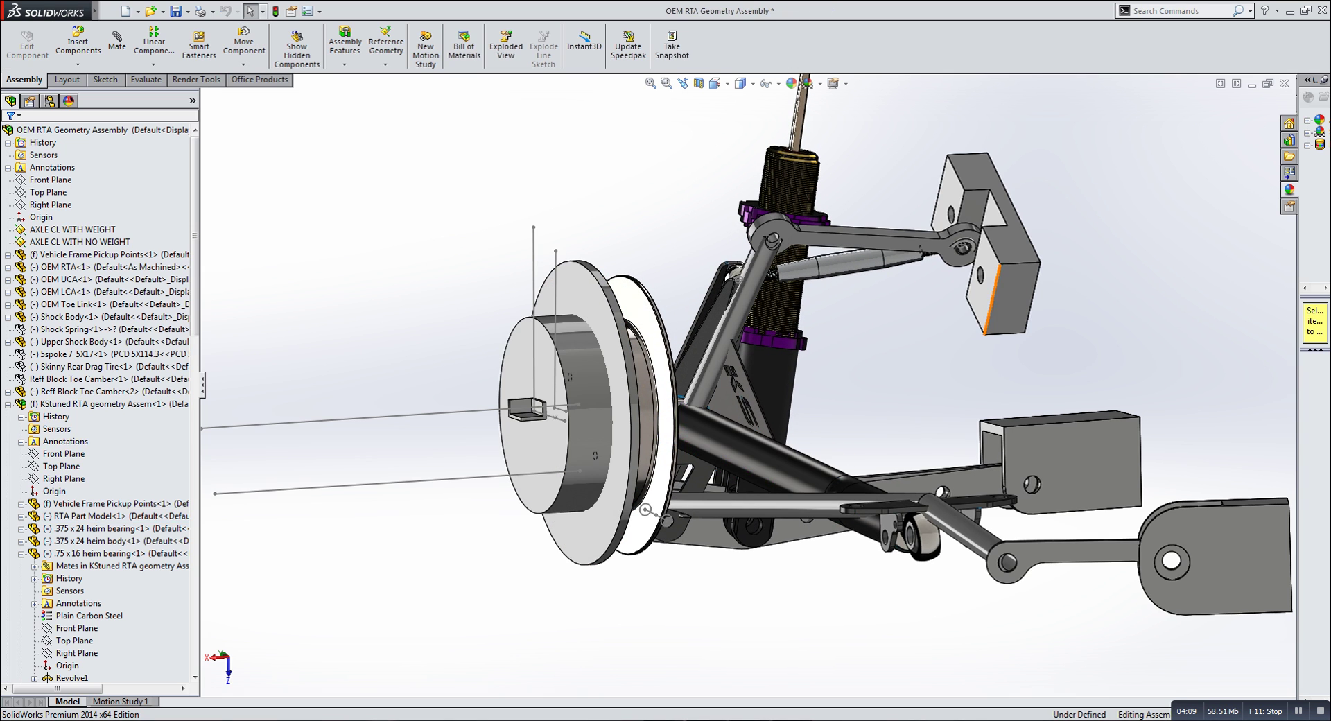
# - Switch to Excel and examine the Rear Trailing Arm Geometry Comparison chart, selecting the green operating-travel limit line
pyautogui.moveTo(970, 305); pyautogui.dragTo(853, 308, button='middle')
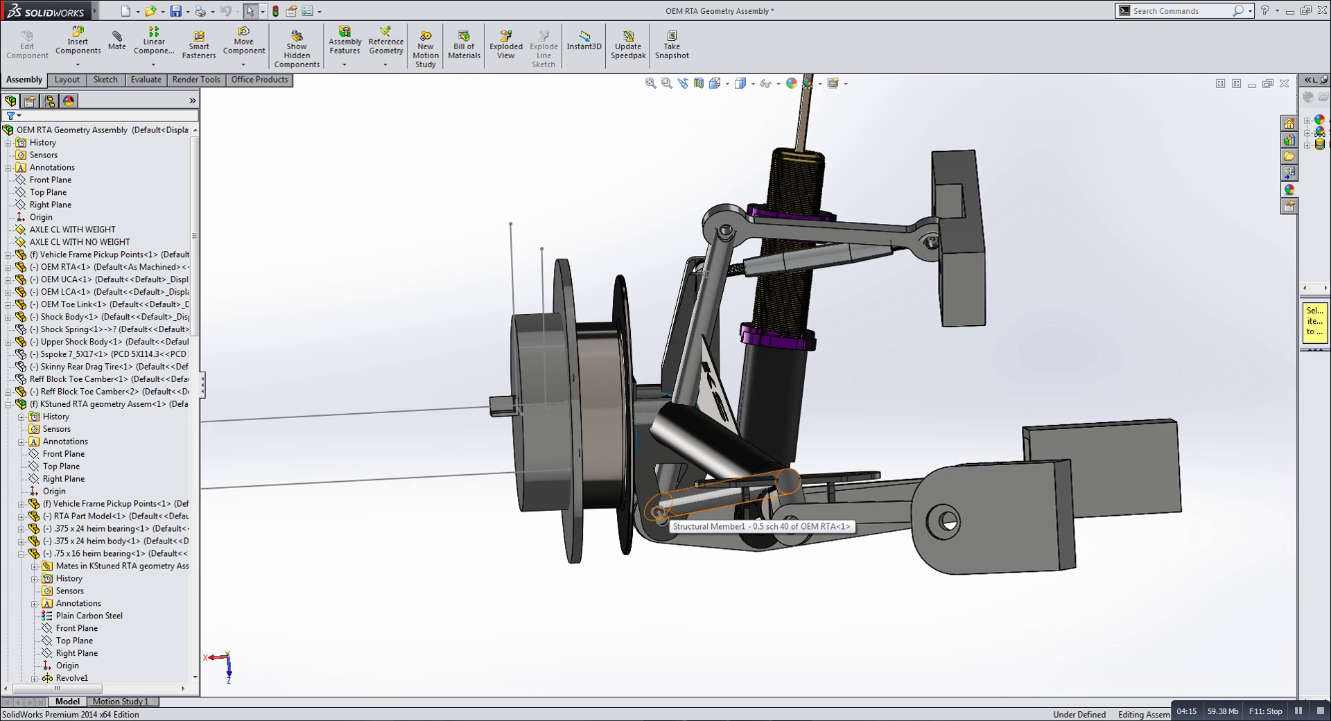
pyautogui.scroll(3, 745, 392)
pyautogui.scroll(-2, 750, 180)
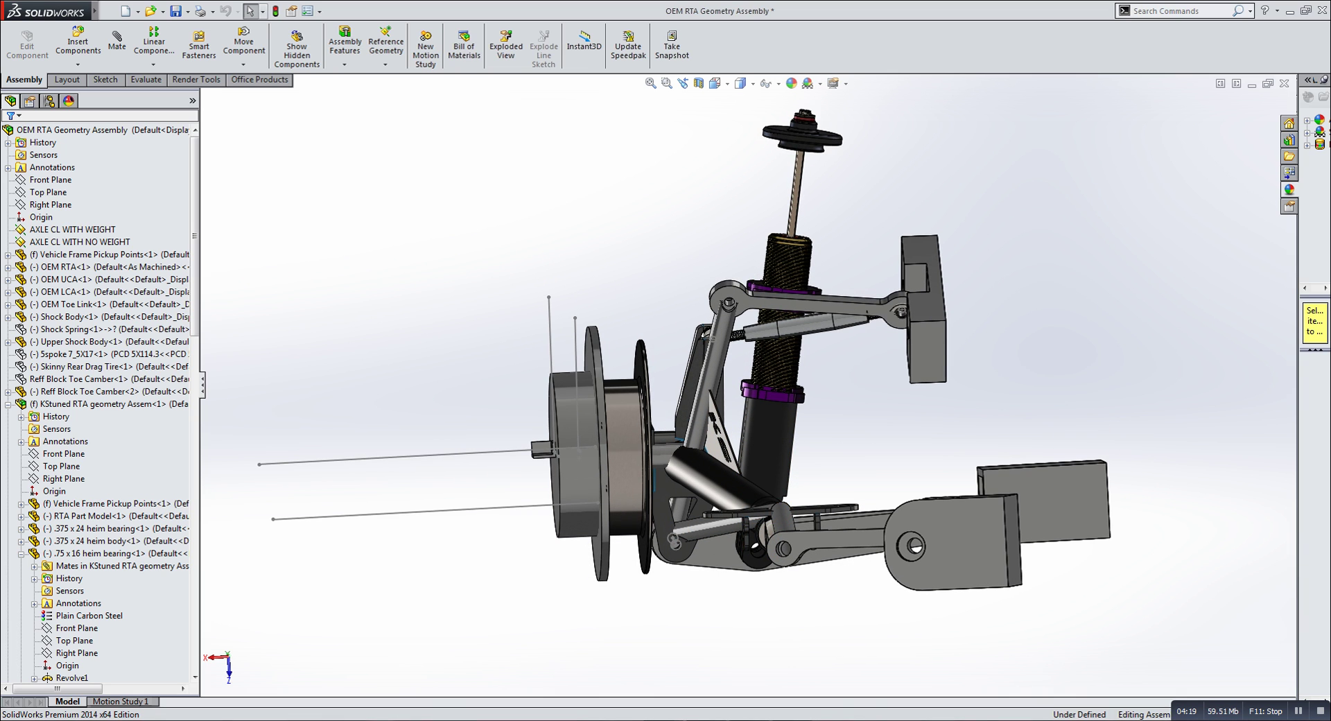
pyautogui.click(791, 720)
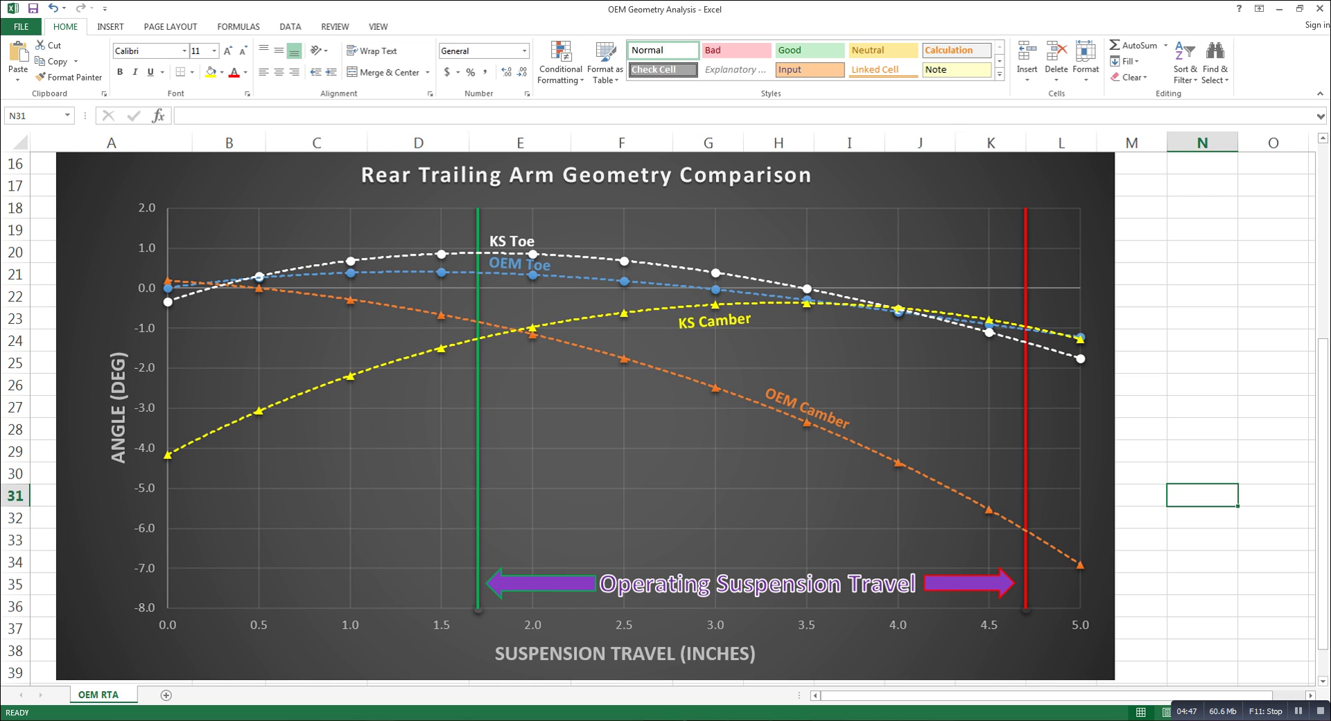
pyautogui.click(505, 242)
pyautogui.click(478, 416)
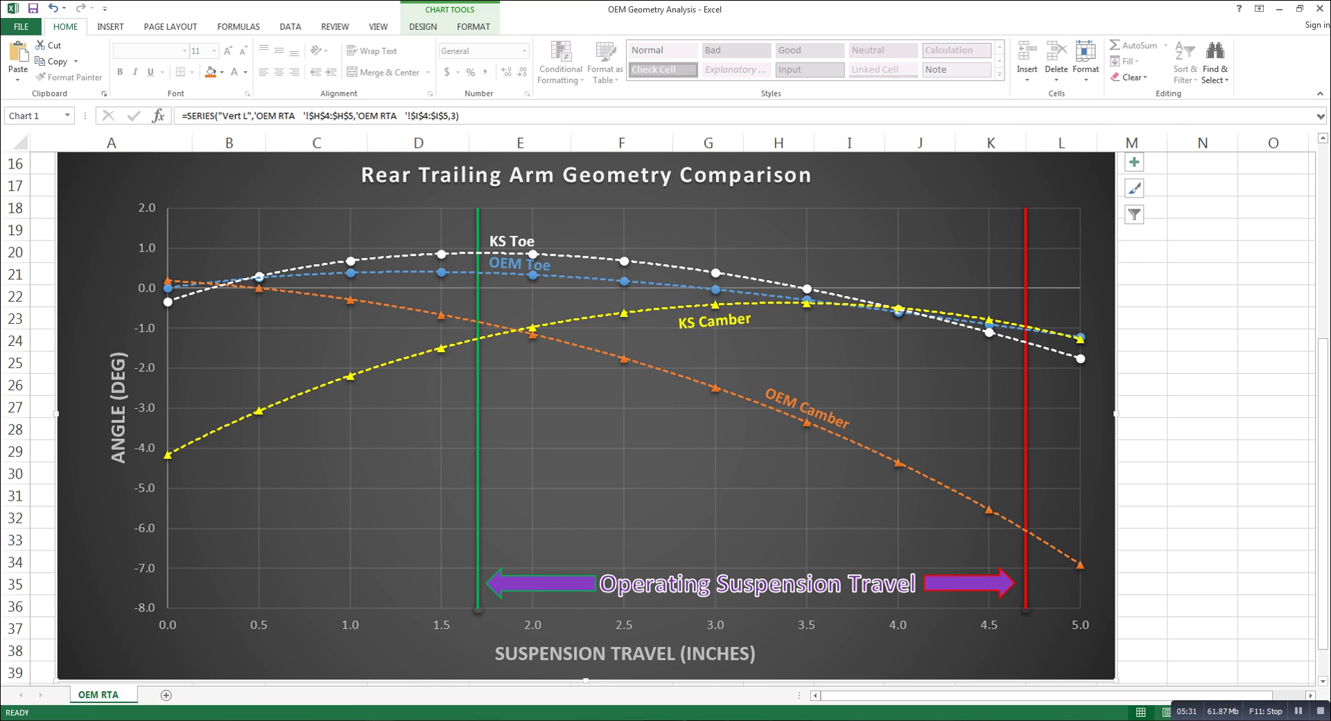
pyautogui.moveTo(1025, 246)
# - Switch back to SolidWorks and compare the overlaid OEM and KStuned trailing arm linkages from several angles
pyautogui.hotkey('alt', 'Tab')
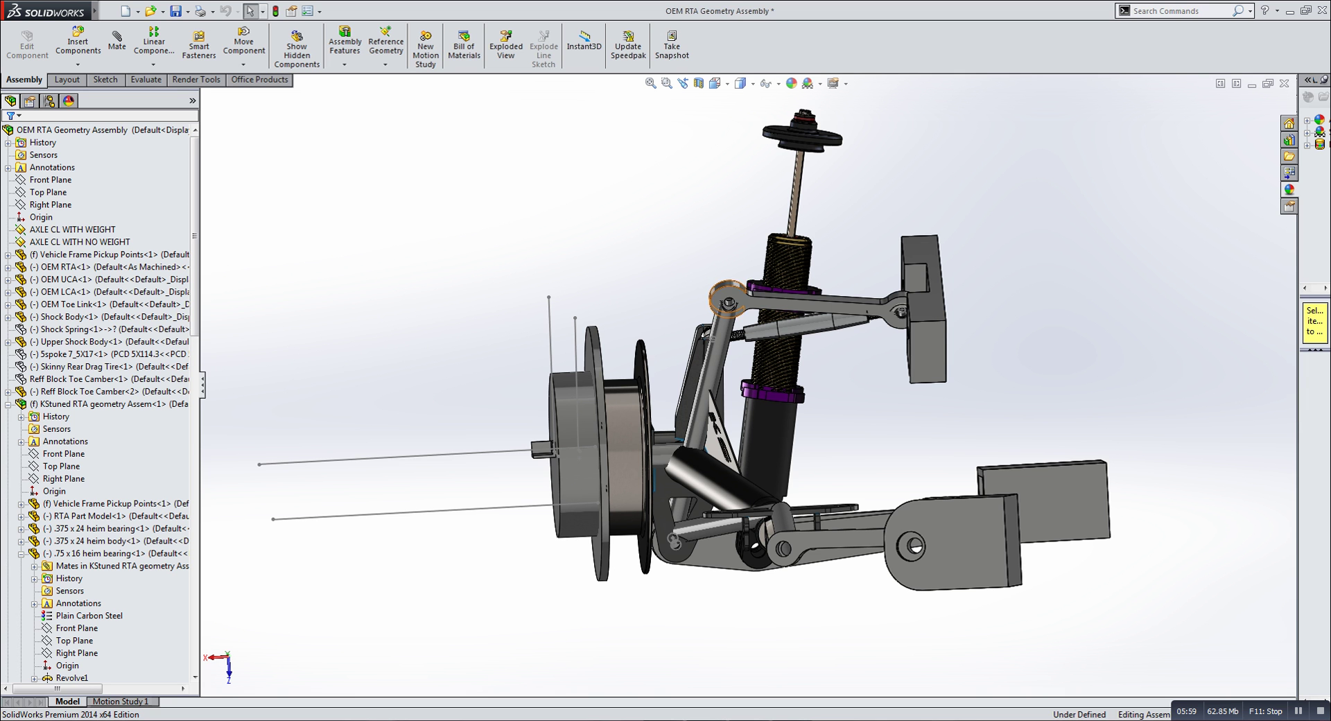
pyautogui.moveTo(730, 298); pyautogui.dragTo(773, 295, button='middle')
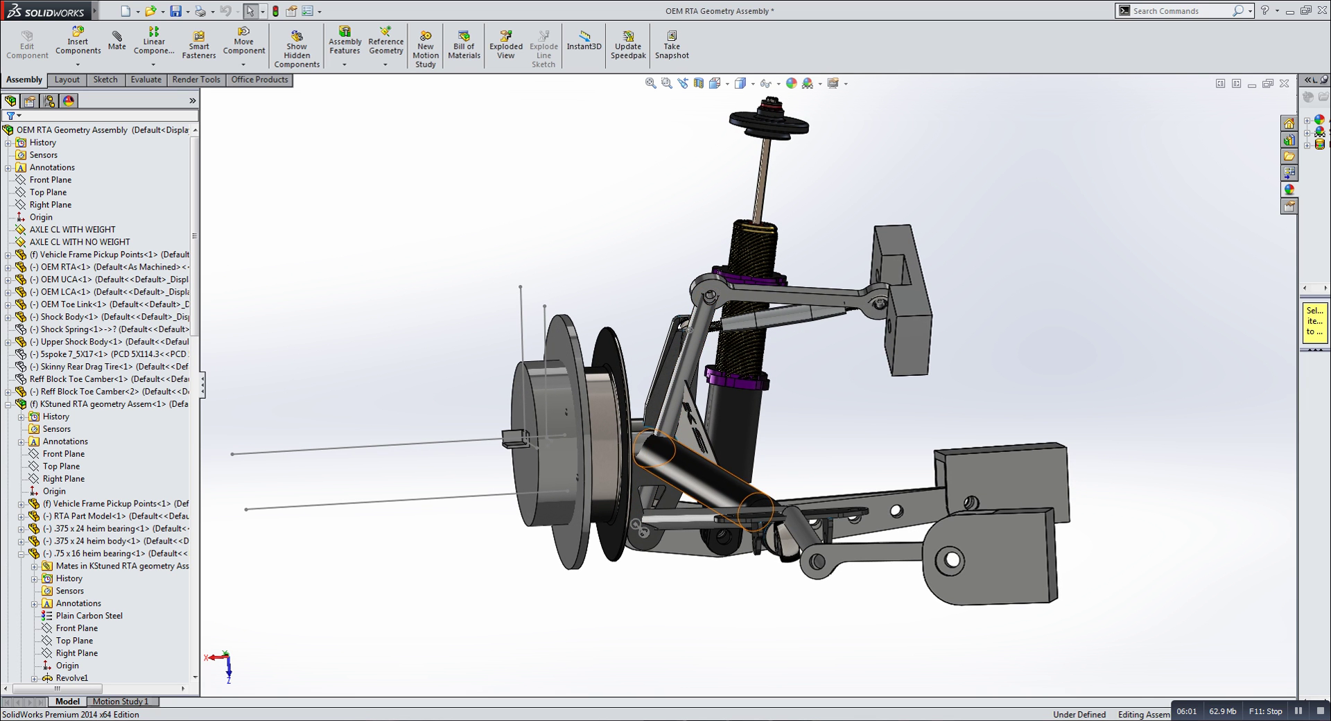
pyautogui.moveTo(683, 466); pyautogui.dragTo(745, 466, button='middle')
pyautogui.moveTo(676, 434); pyautogui.dragTo(721, 421, button='middle')
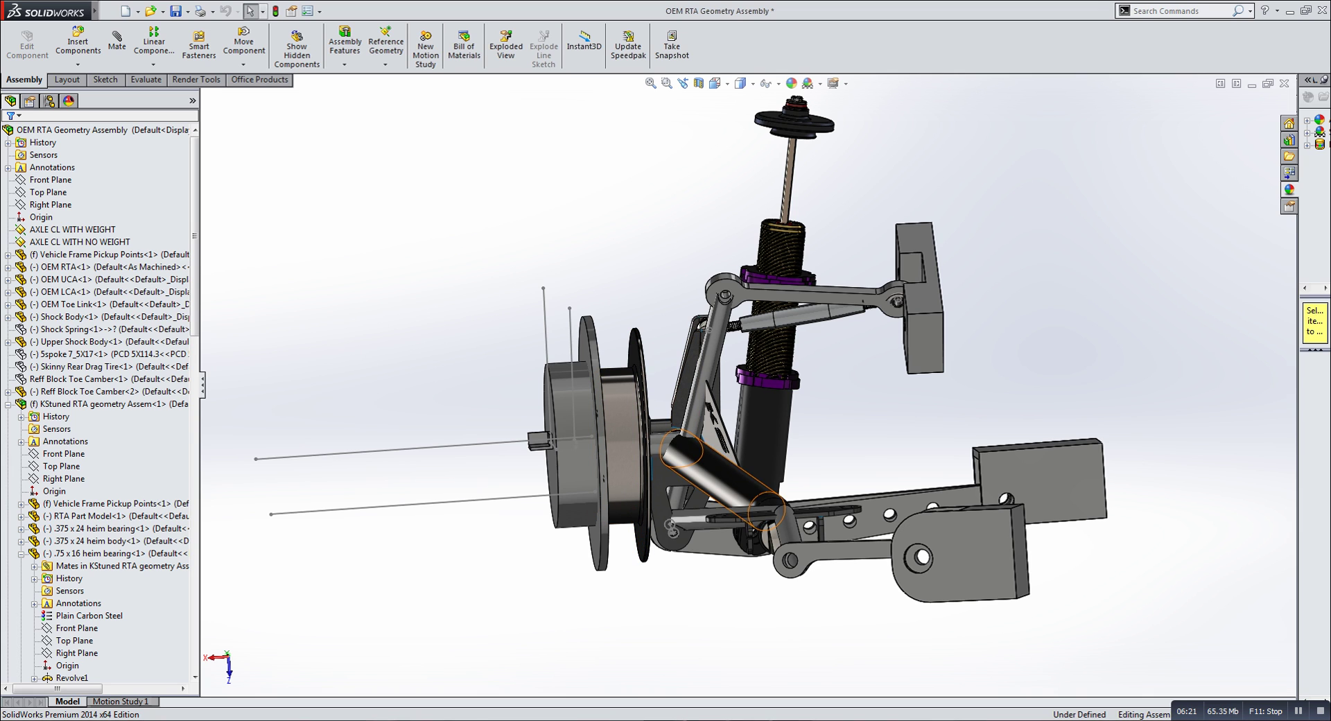
pyautogui.moveTo(686, 464); pyautogui.dragTo(742, 466, button='middle')
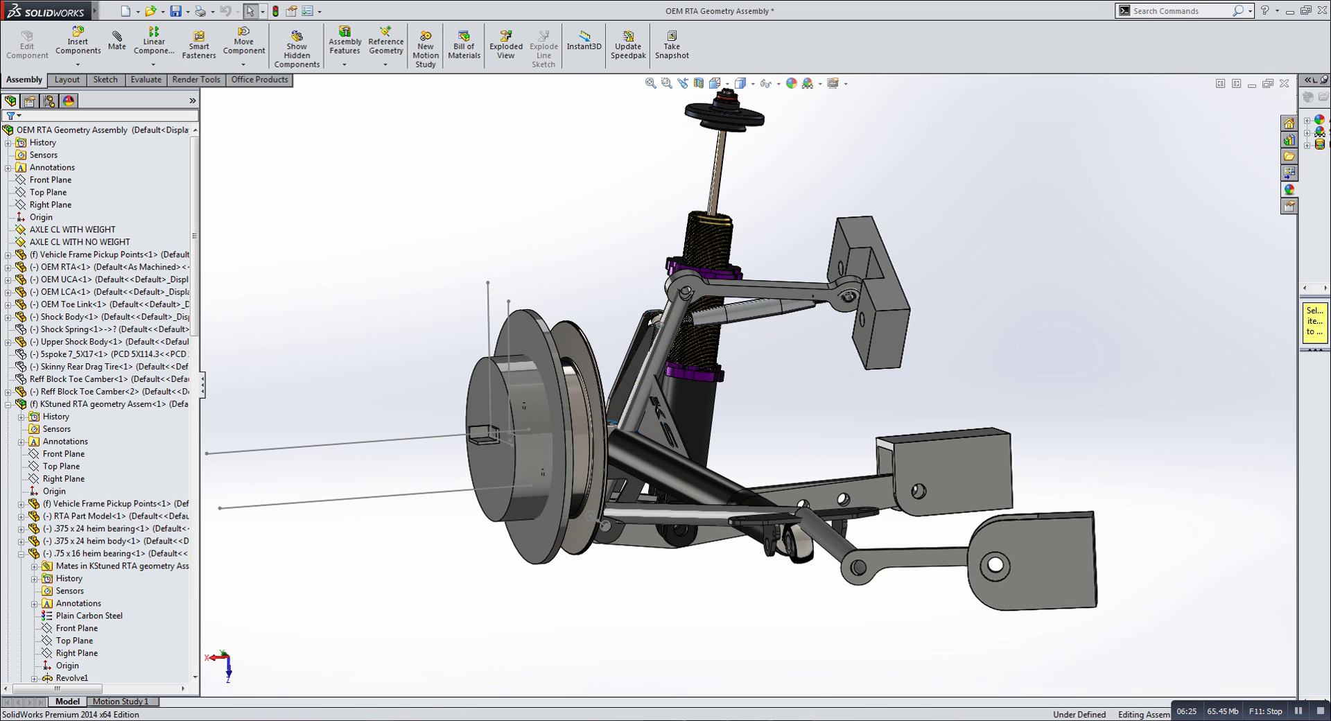
# - Return to the Excel chart and review the OEM and KS toe and camber curves against the vertical angle axis
pyautogui.hotkey('alt', 'Tab')
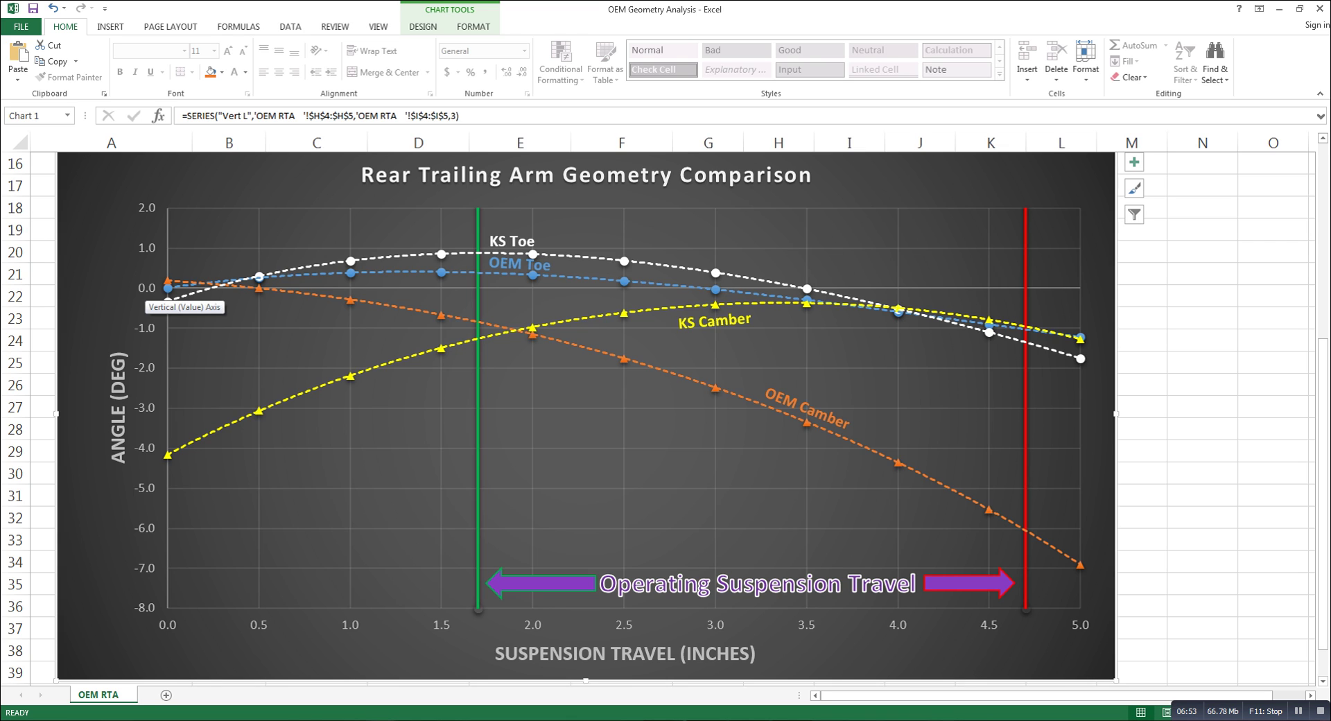
pyautogui.click(148, 291)
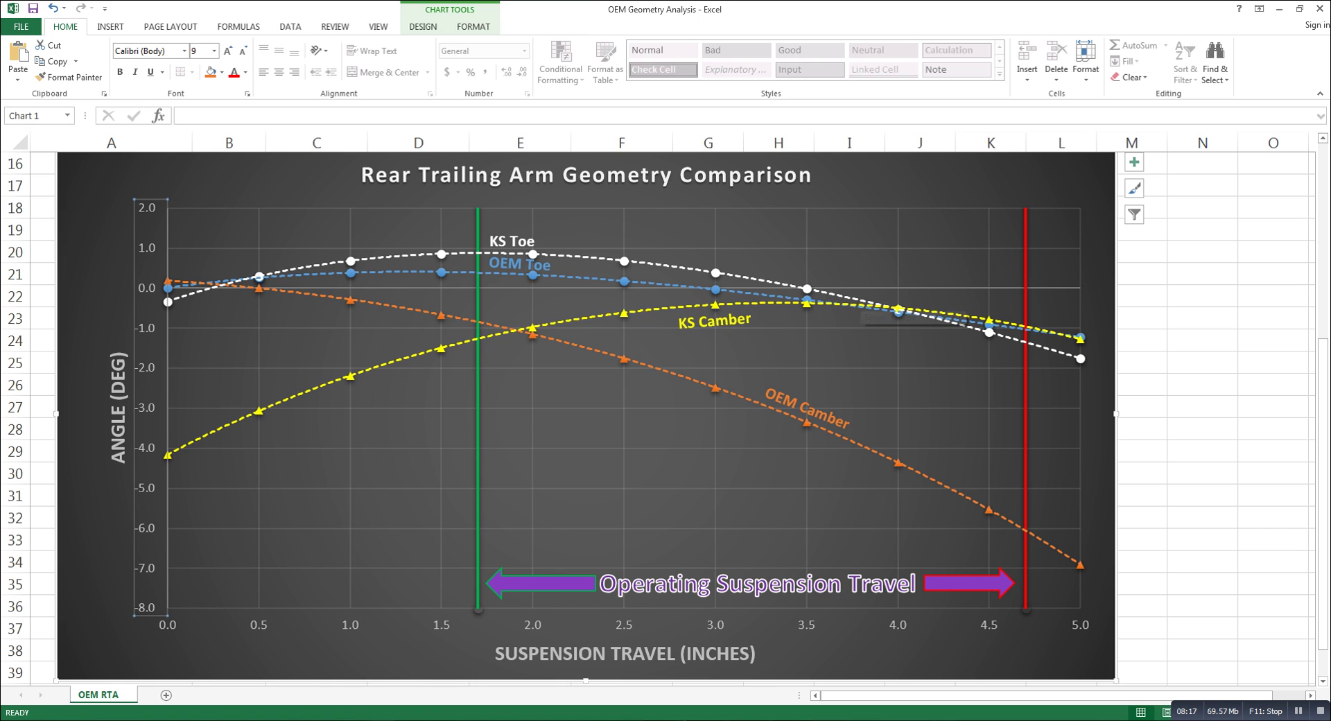
pyautogui.click(706, 720)
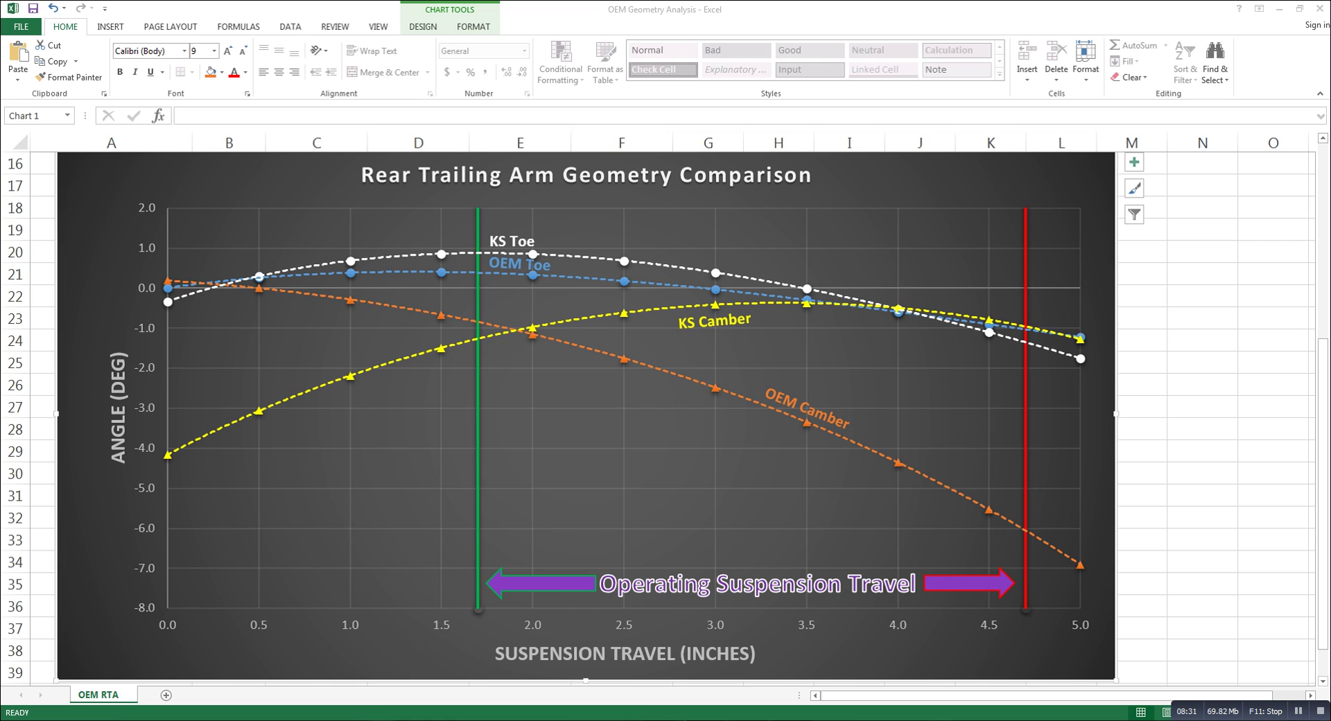
pyautogui.click(147, 407)
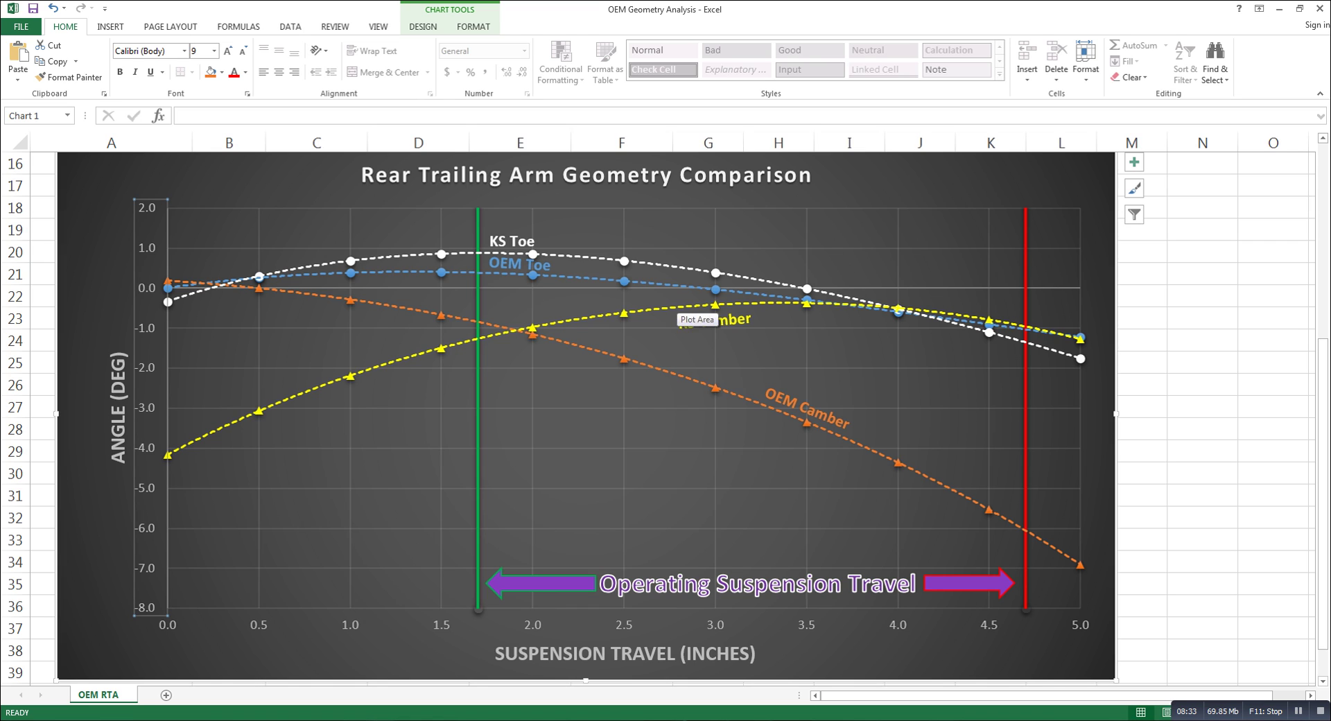